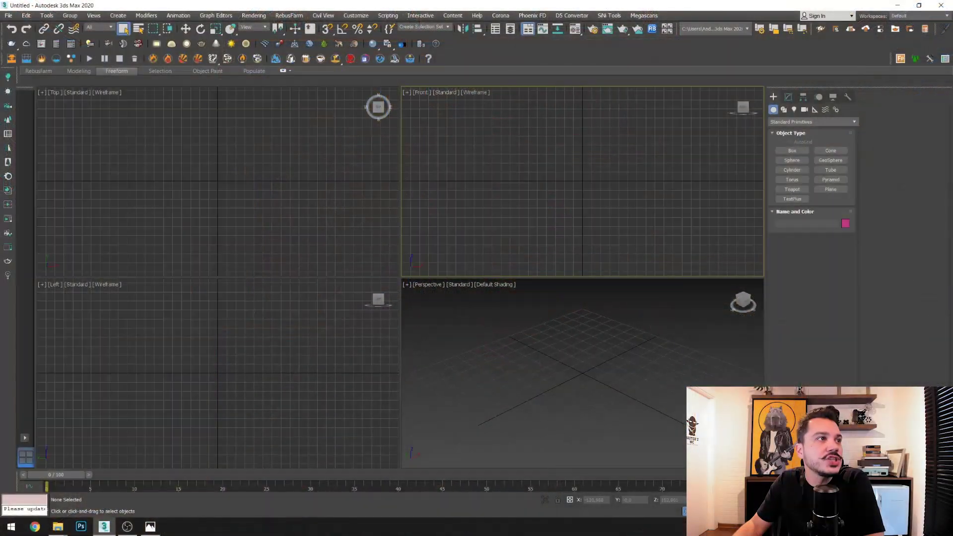
Bring up Configure Project Paths showing the External Files map path list
click(359, 16)
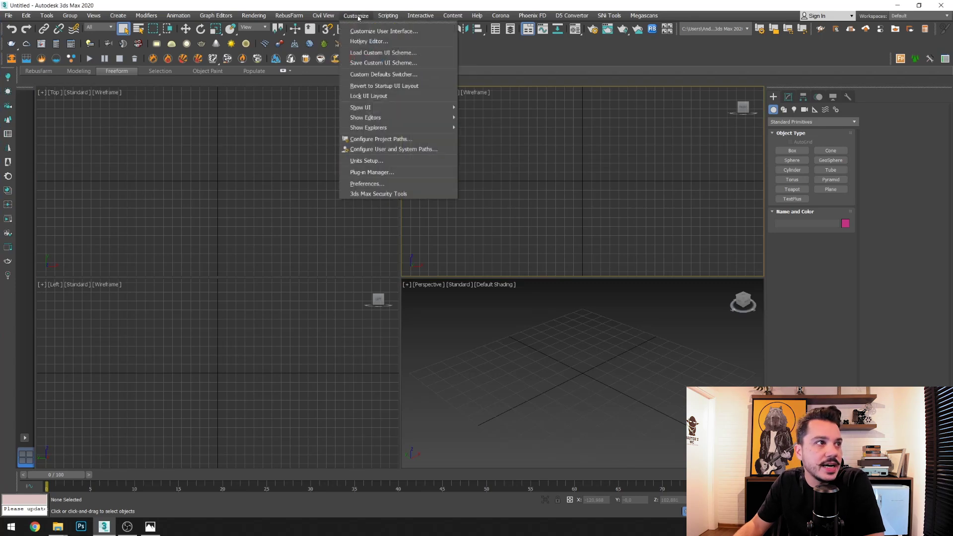
click(384, 140)
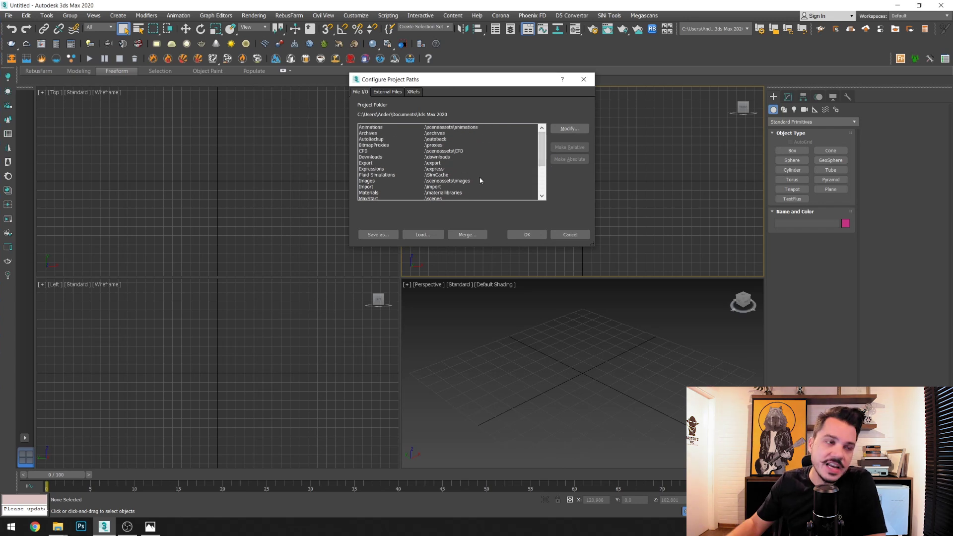
click(395, 93)
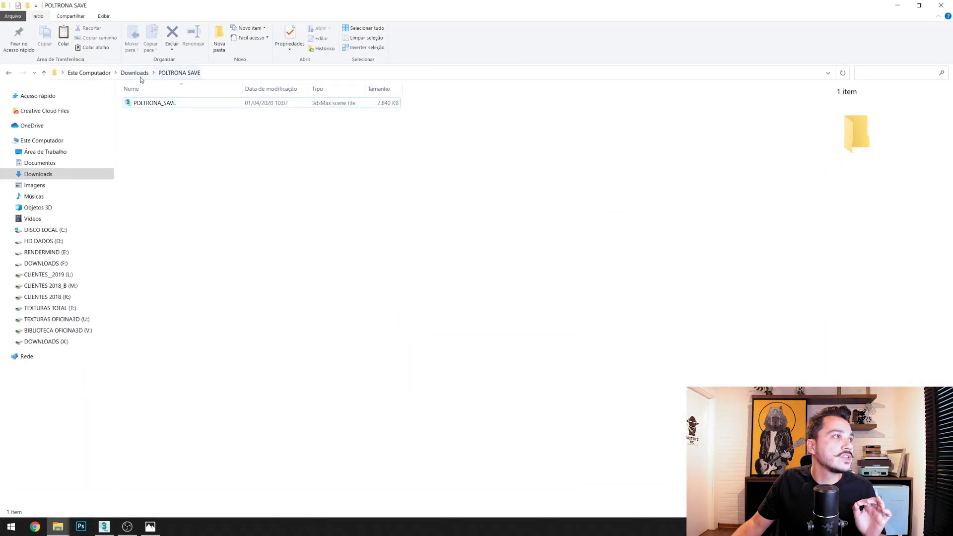
Browse Downloads › SOFA DE COURO, check the TEXTURAS SOFA DE COURO folder, and select SOFA DE COURO.max
click(135, 73)
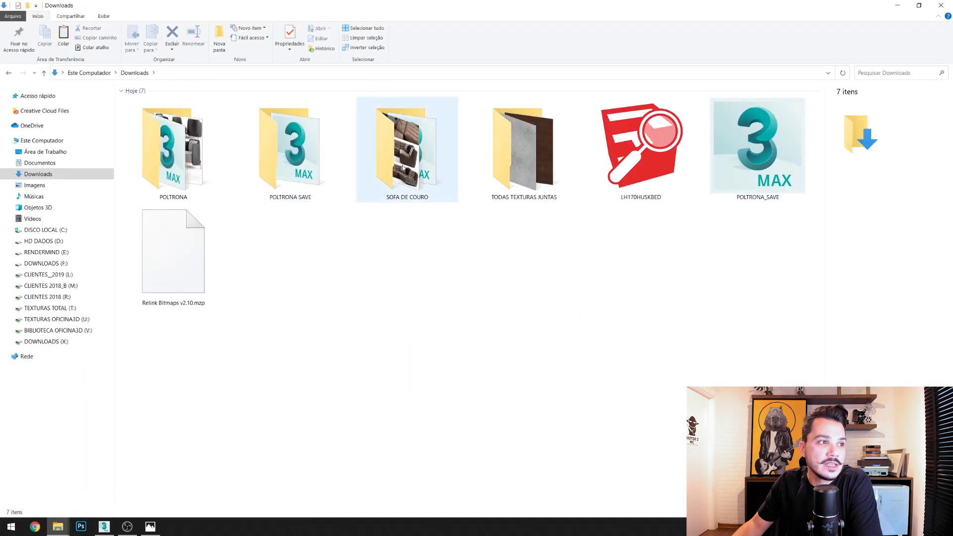
double_click(403, 169)
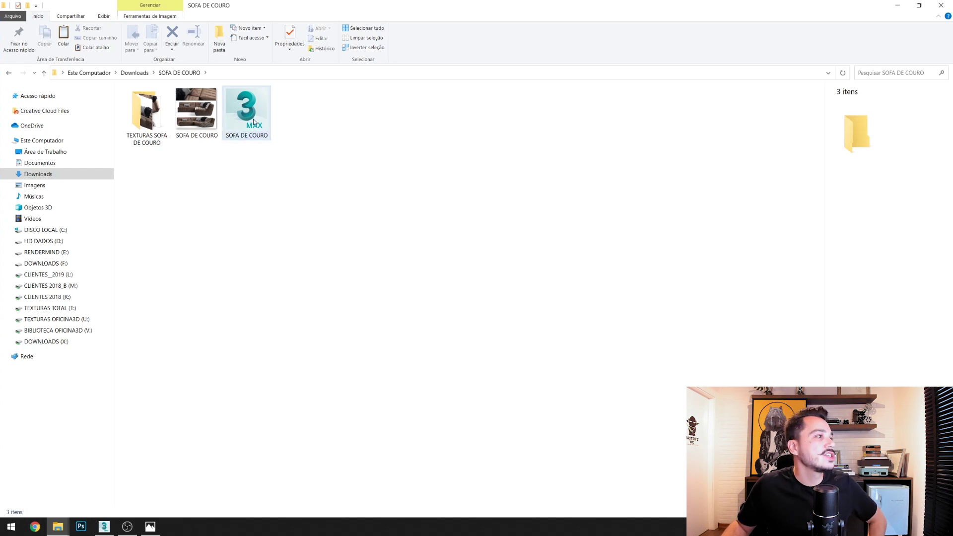
double_click(158, 112)
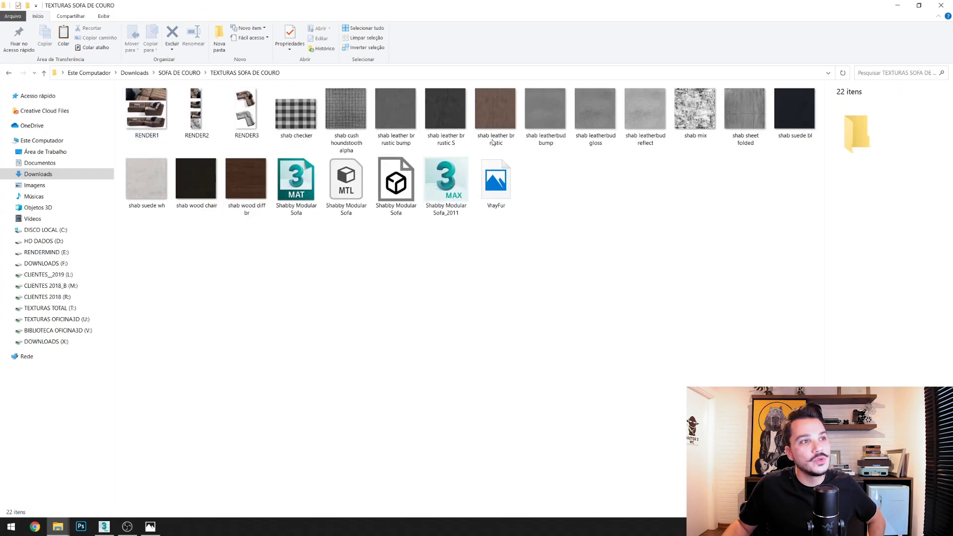
click(200, 73)
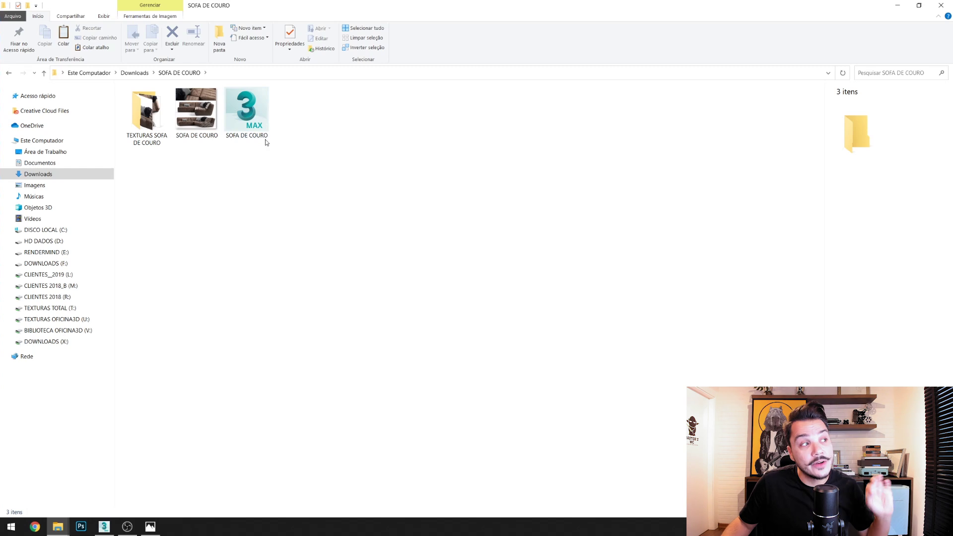
click(262, 124)
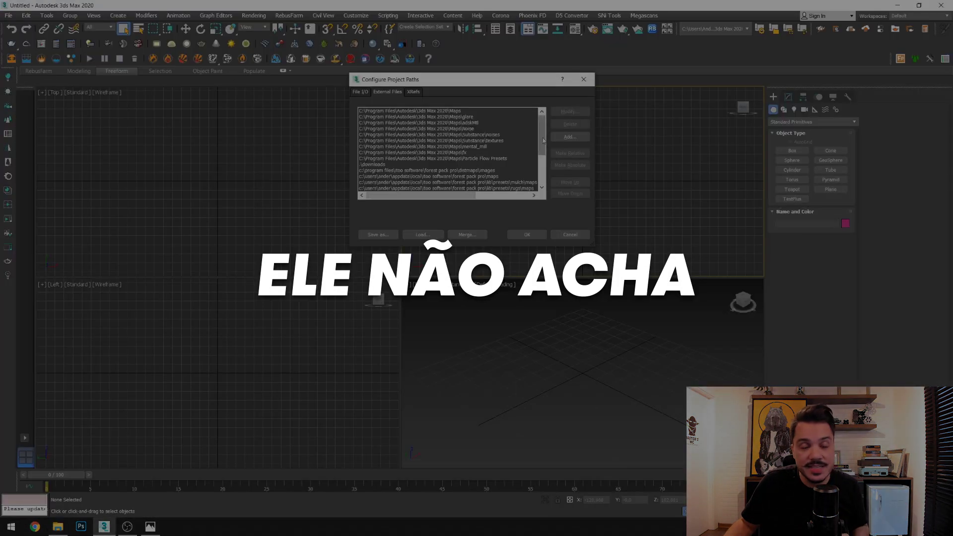
Cancel Configure Project Paths without changes and make the Perspective viewport active
scroll(543, 139, down, 4)
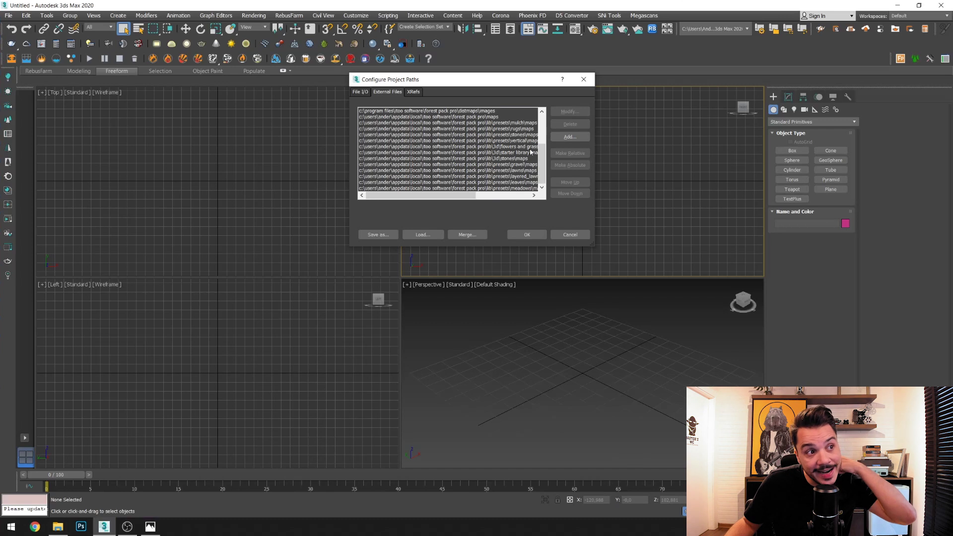
scroll(542, 172, up, 5)
click(570, 234)
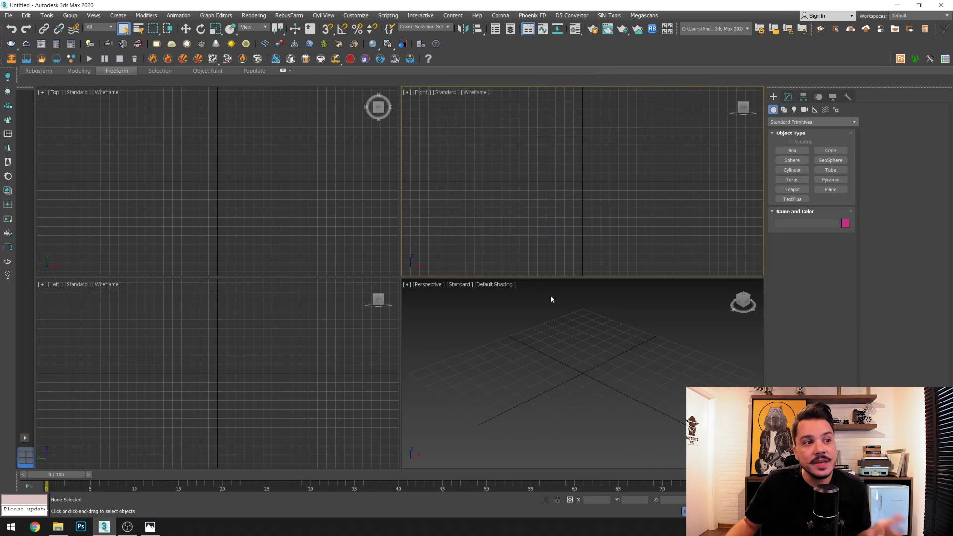
click(556, 343)
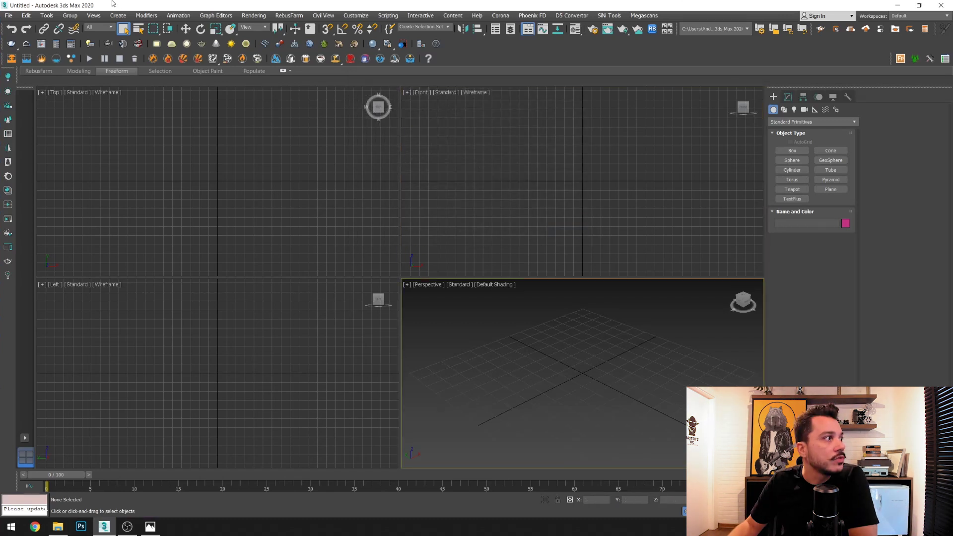
Merge SOFA DE COURO.max from the SOFA DE COURO history folder, picking the shab gr001 group
click(7, 15)
mouse_move(20, 135)
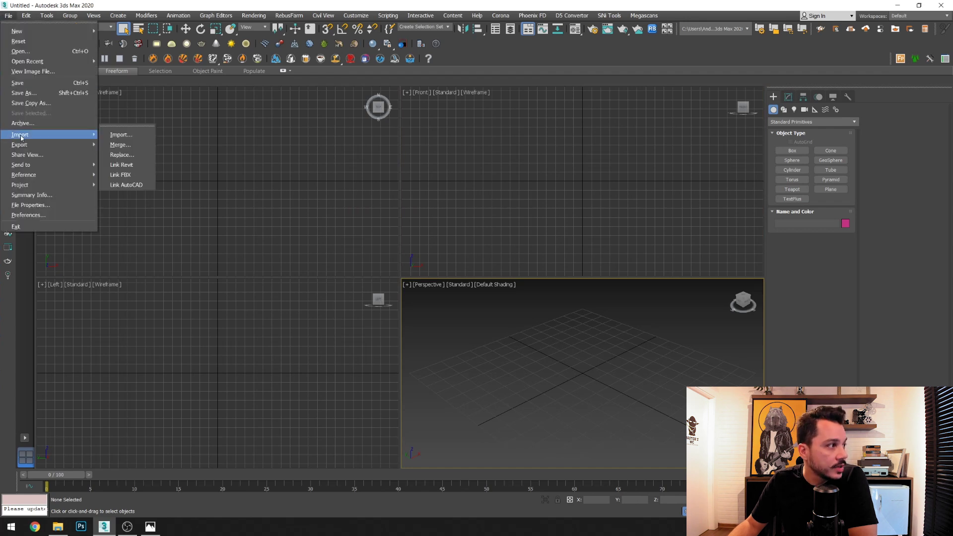
click(120, 144)
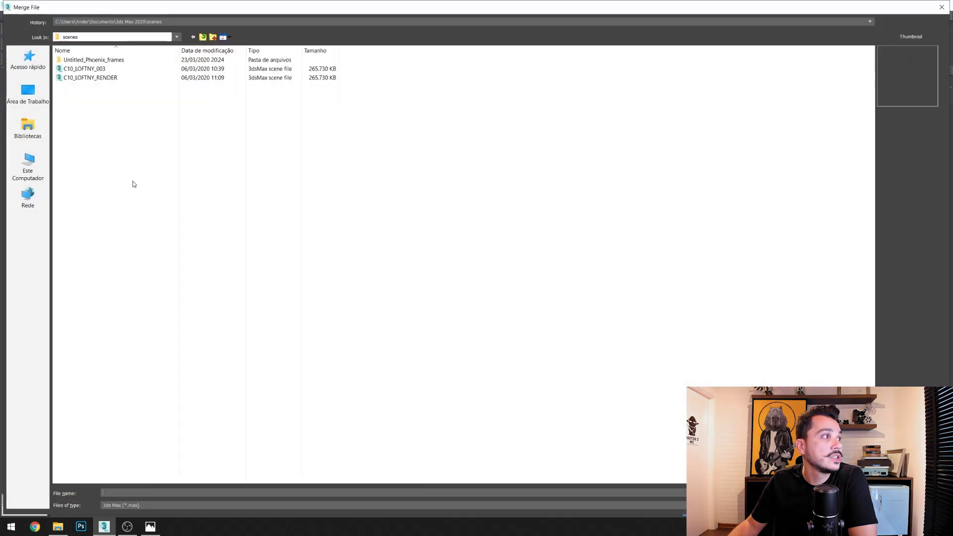
click(173, 22)
click(123, 36)
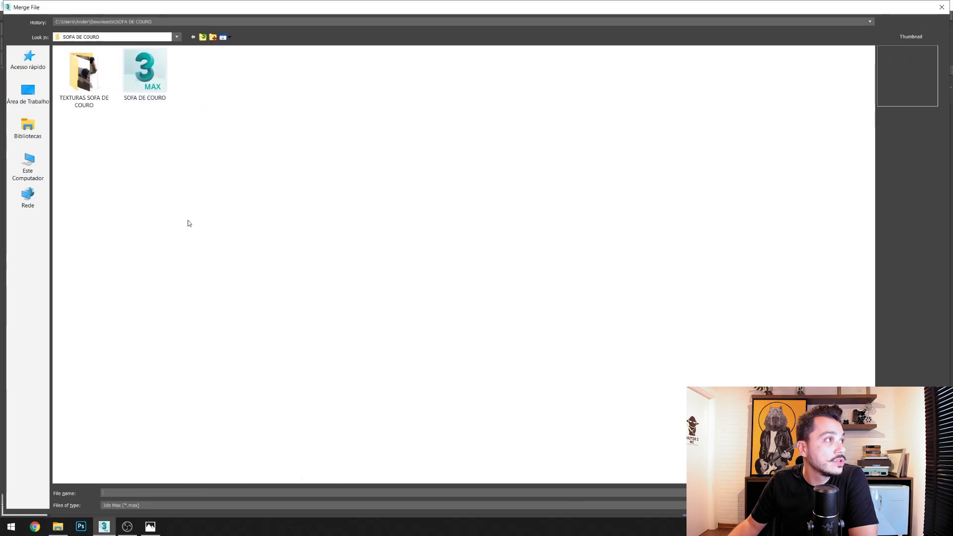
click(141, 81)
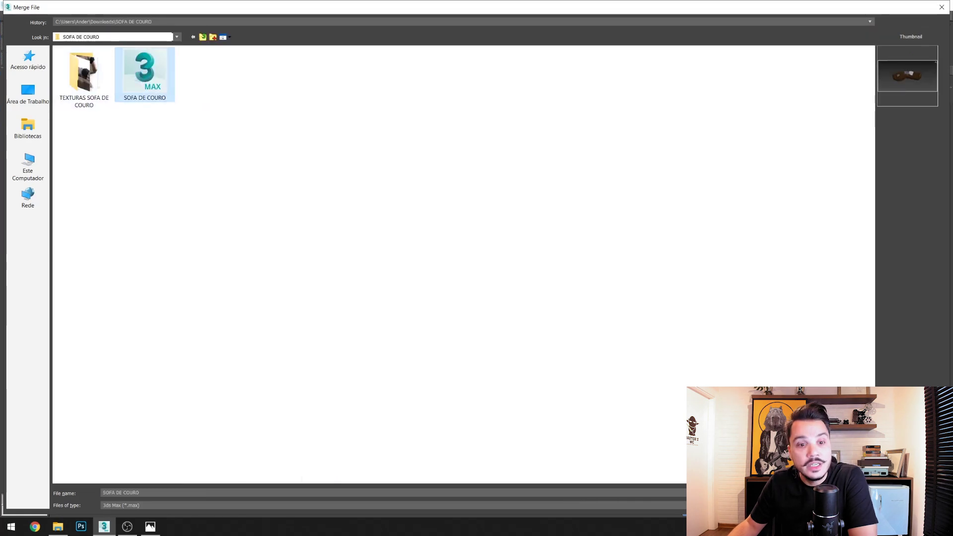
double_click(142, 81)
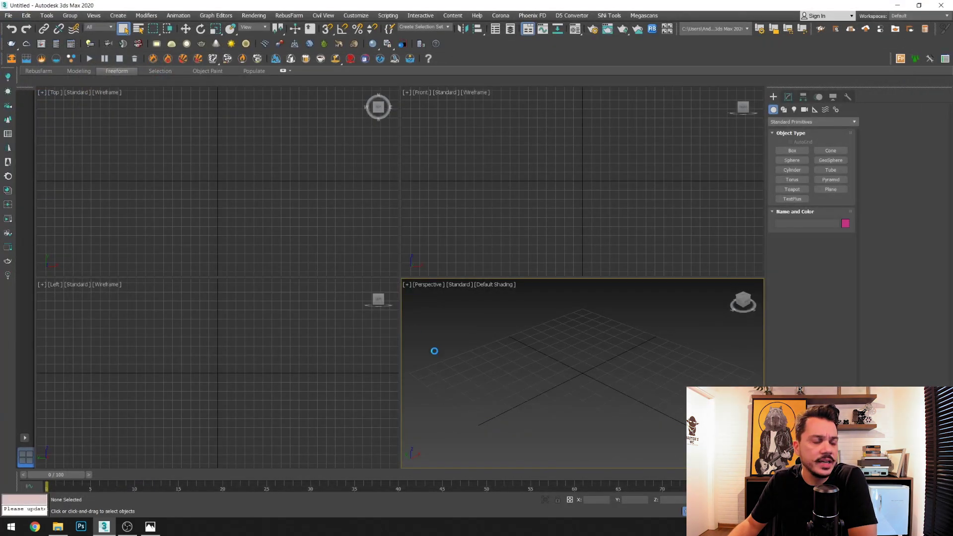
click(400, 182)
Confirm the shab gr001 merge, deselect the sofa, and maximize the Perspective viewport with Alt+W
click(516, 363)
click(470, 340)
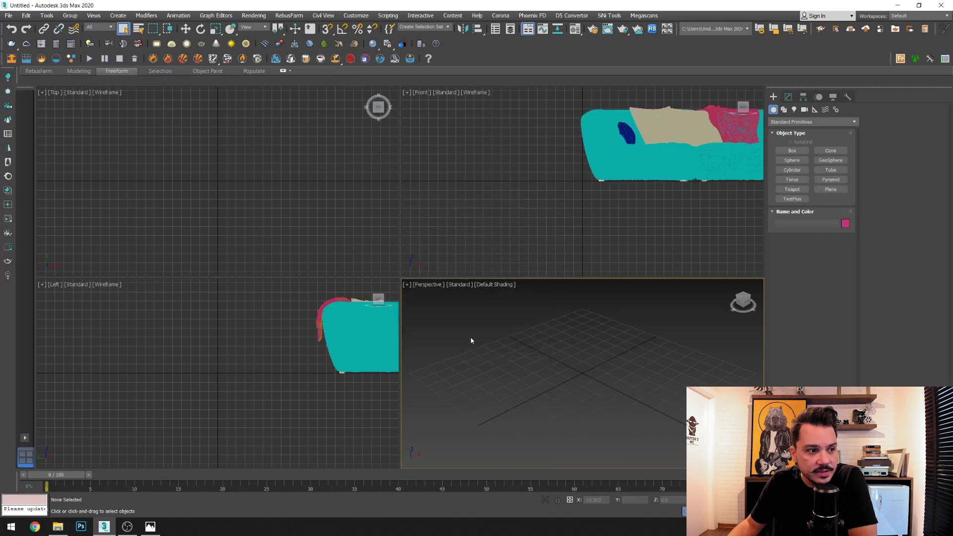
key(alt+w)
Orbit around the merged sofa and compare it with the reference photo
alt+middle_drag(588, 371, 580, 359)
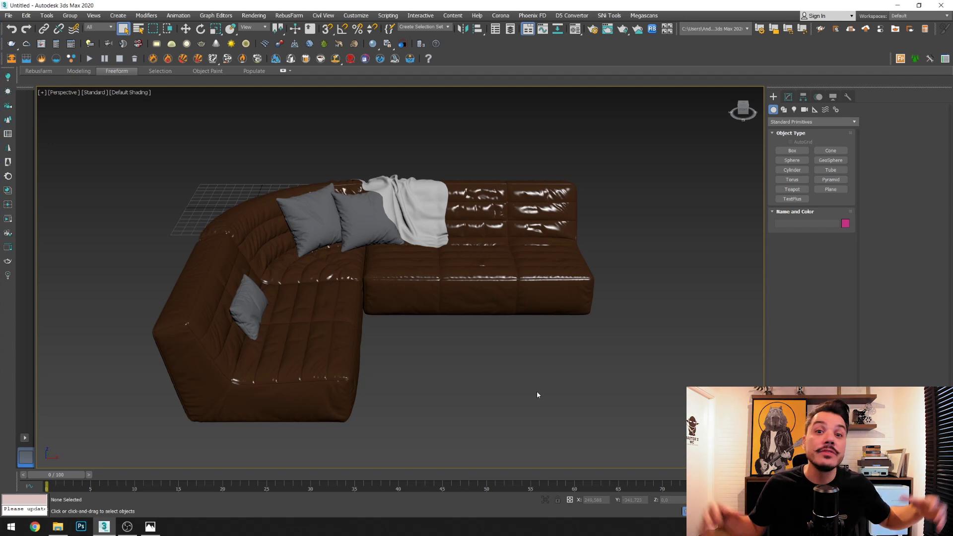
mouse_move(456, 327)
alt+middle_down()
mouse_move(395, 308)
mouse_move(406, 352)
alt+middle_up()
click(150, 526)
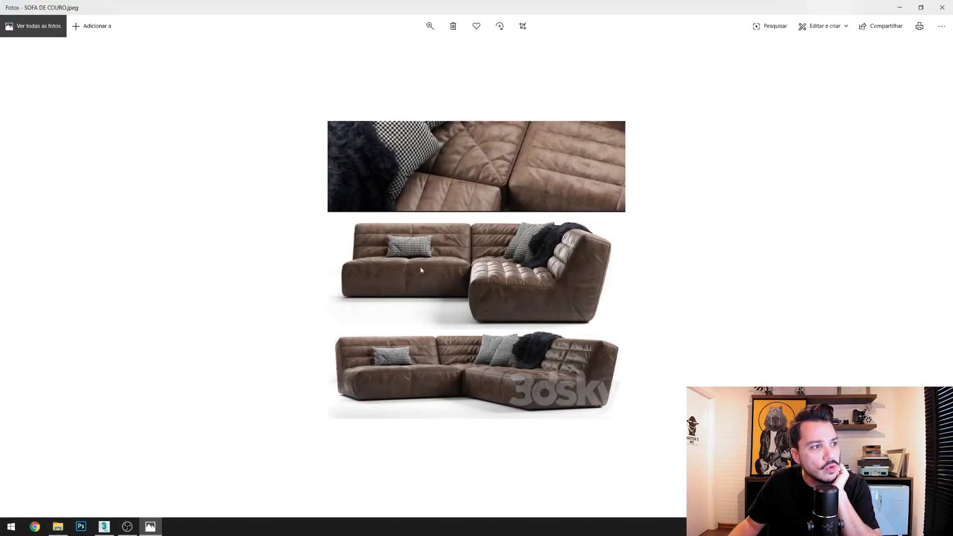
click(900, 7)
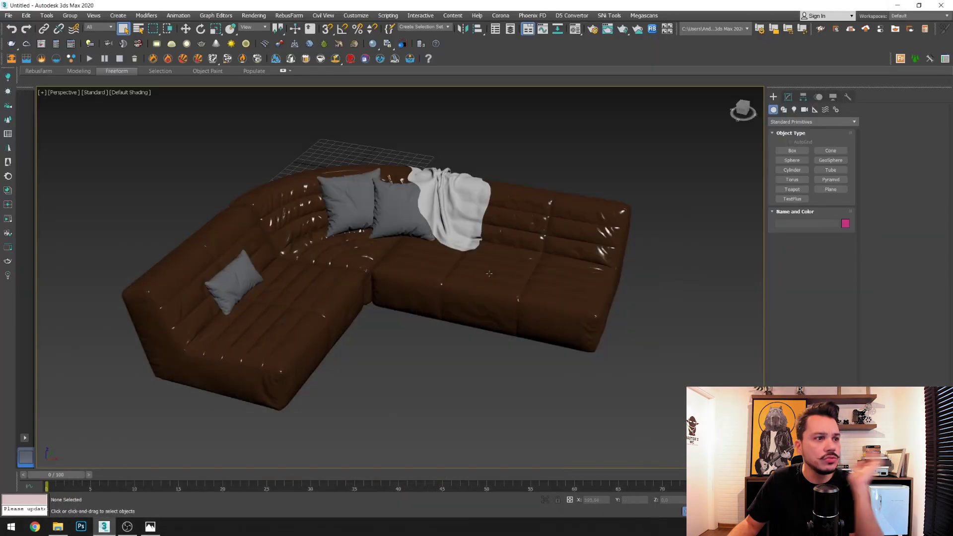
alt+middle_drag(463, 391, 445, 342)
key(m)
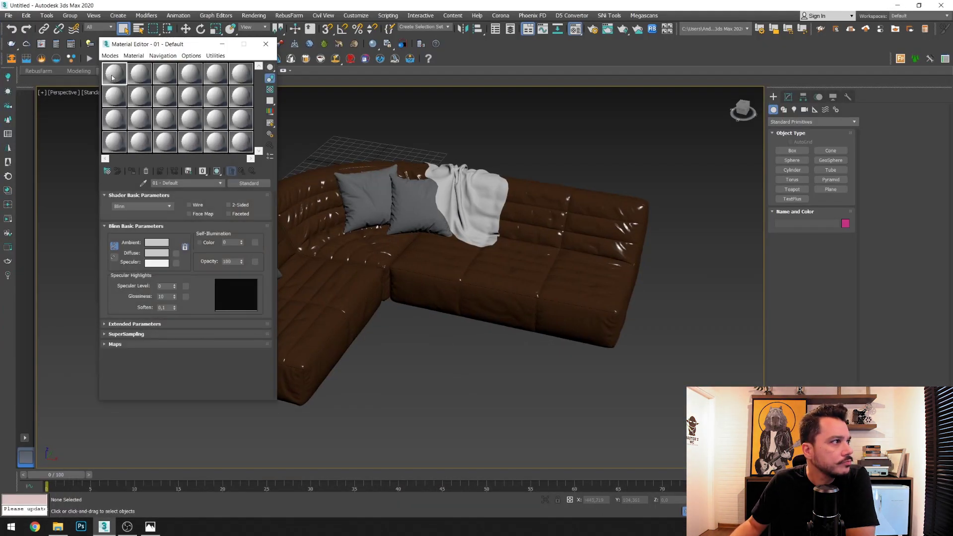
click(308, 258)
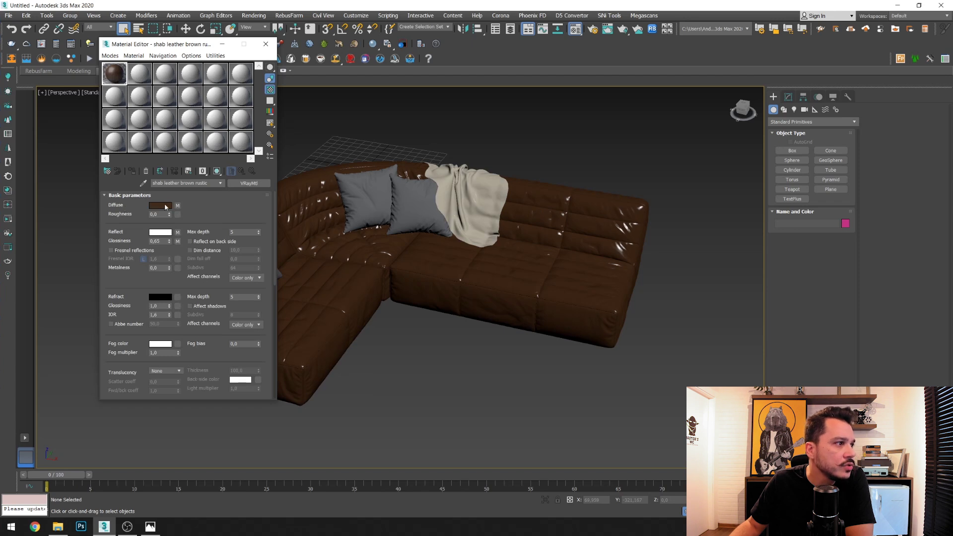
click(178, 206)
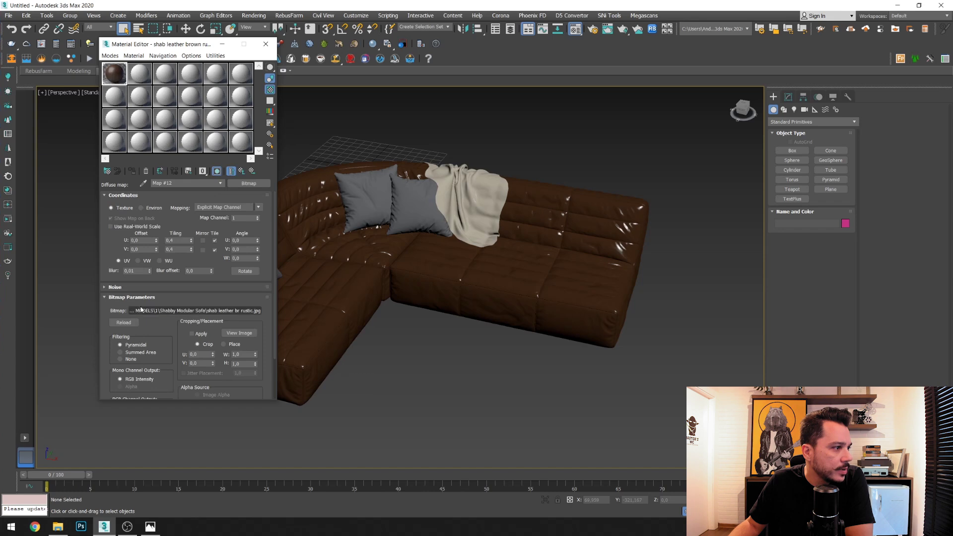
click(180, 313)
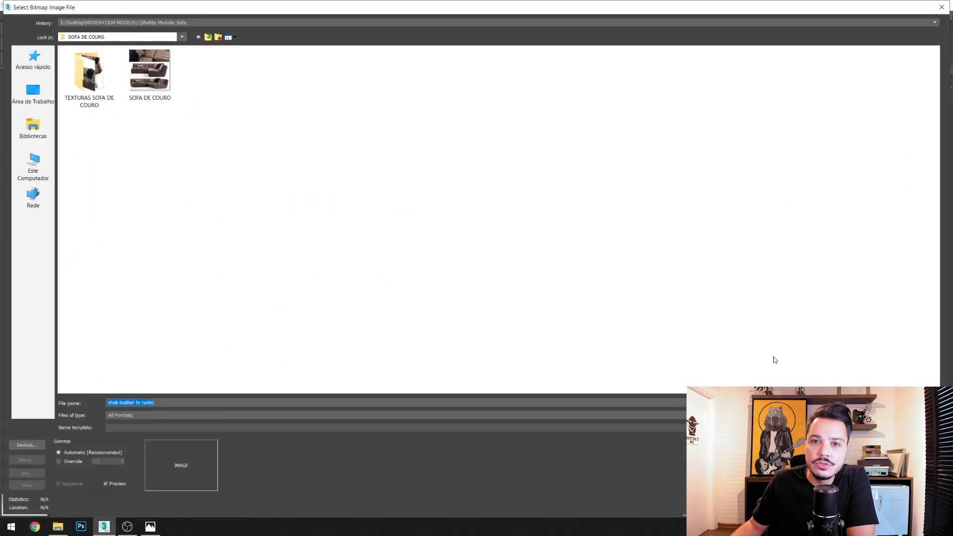
key(Escape)
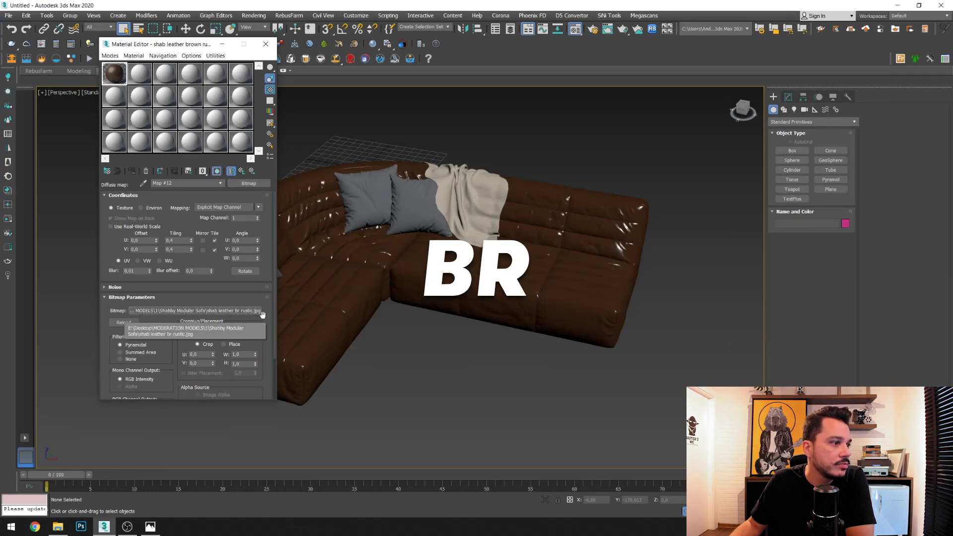
click(265, 44)
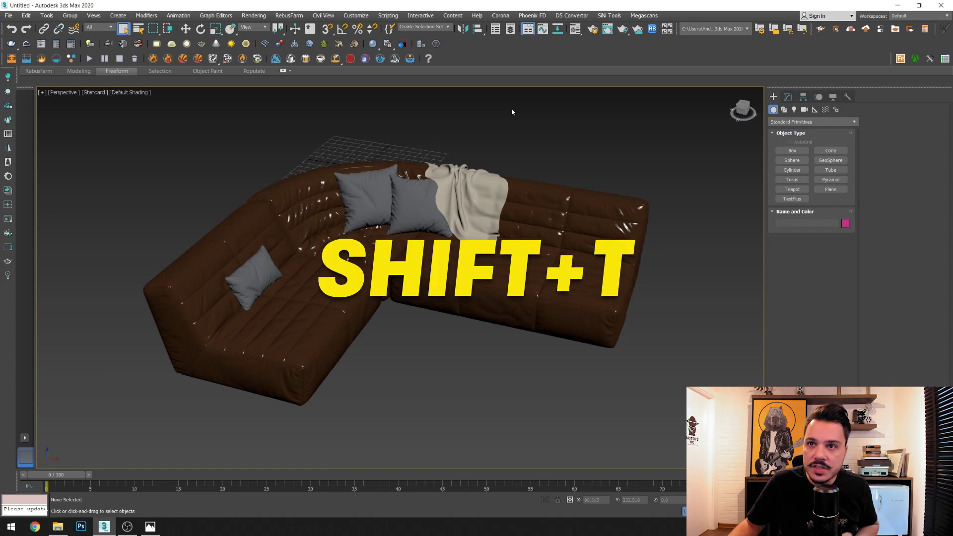
Show Asset Tracking with Shift+T, moved to the upper left and widened to reveal all columns
key(shift+t)
drag(477, 59, 382, 31)
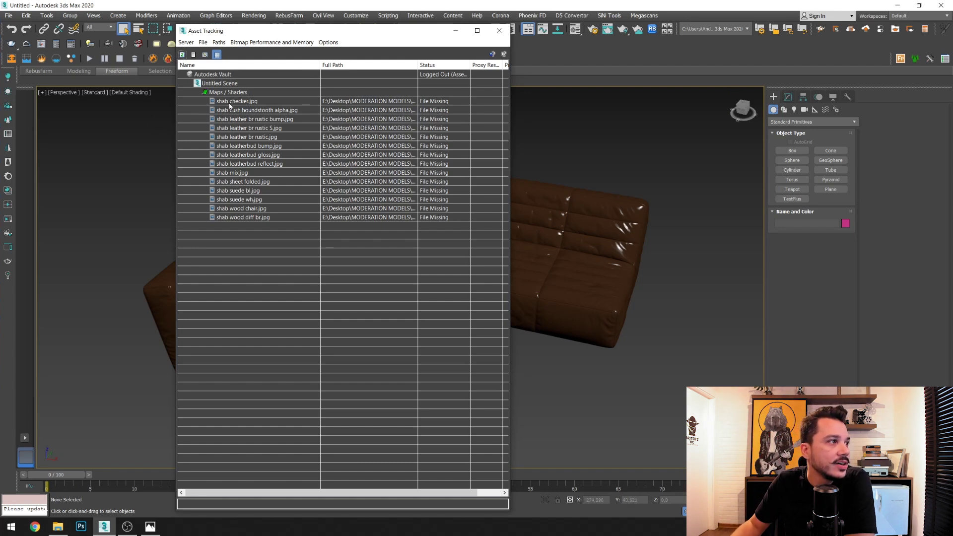
mouse_move(511, 234)
mouse_down()
mouse_move(676, 221)
mouse_move(651, 221)
mouse_up()
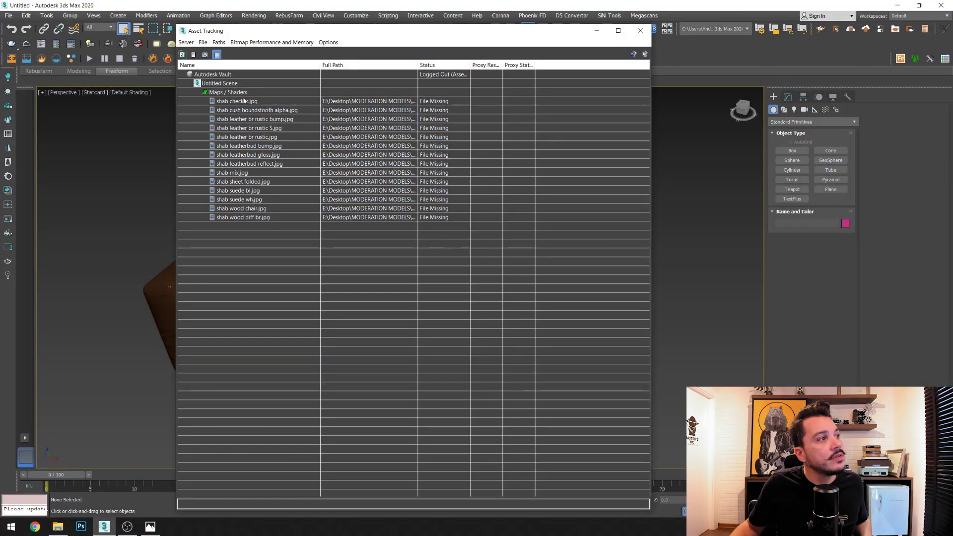
Select the shab checker.jpg texture entry and look through the path options
click(242, 101)
click(216, 43)
click(271, 76)
Select all missing textures through shab wood diff br.jpg, abandon repathing, close Asset Tracking, and switch to Chrome
shift+click(262, 218)
click(219, 42)
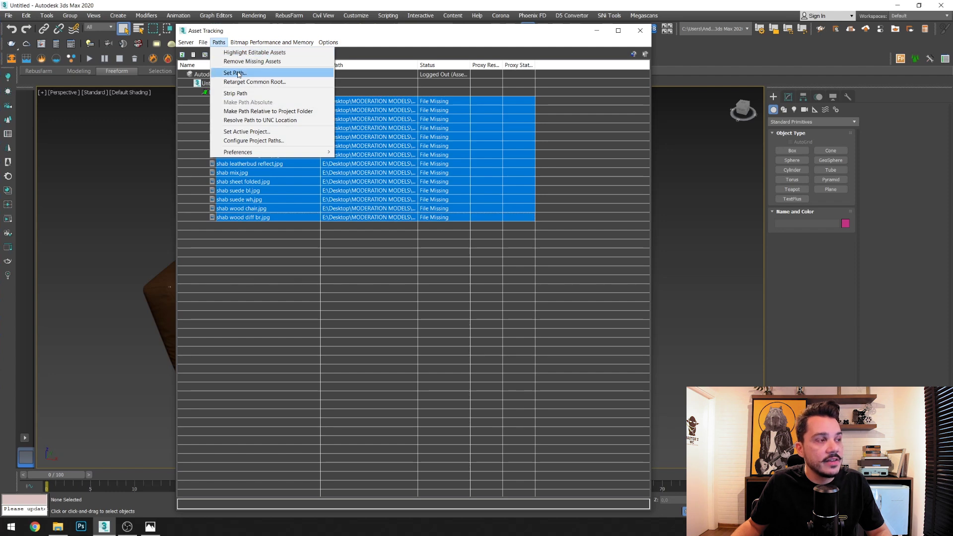
click(239, 74)
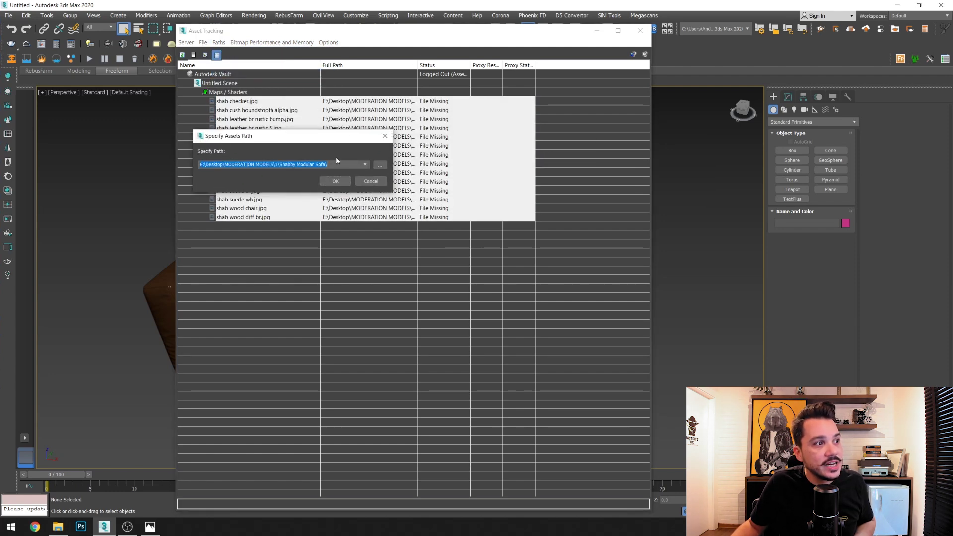
click(379, 165)
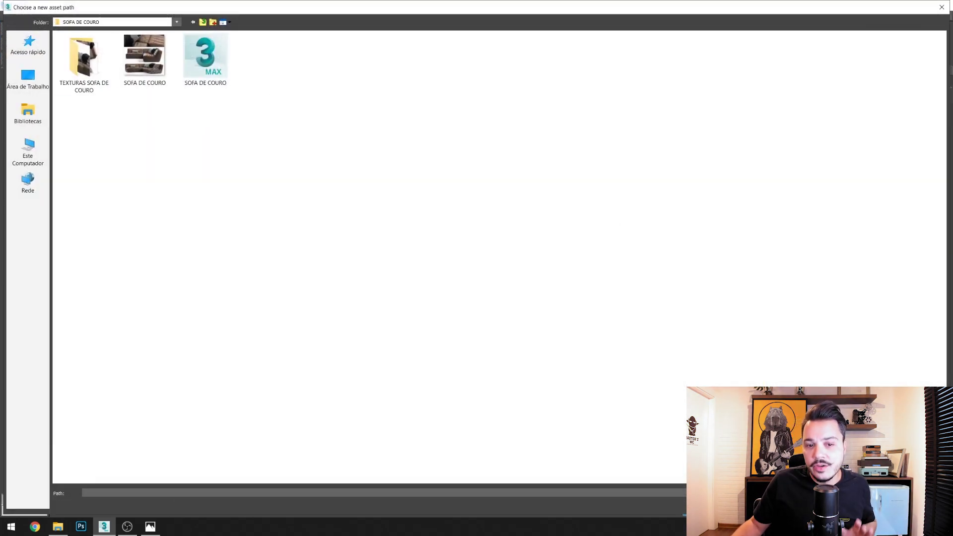
click(913, 493)
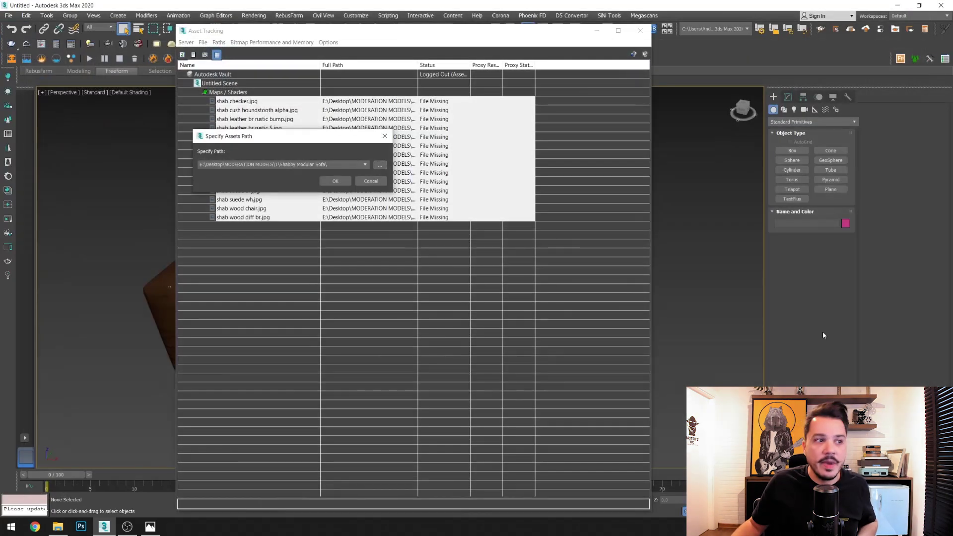
click(370, 182)
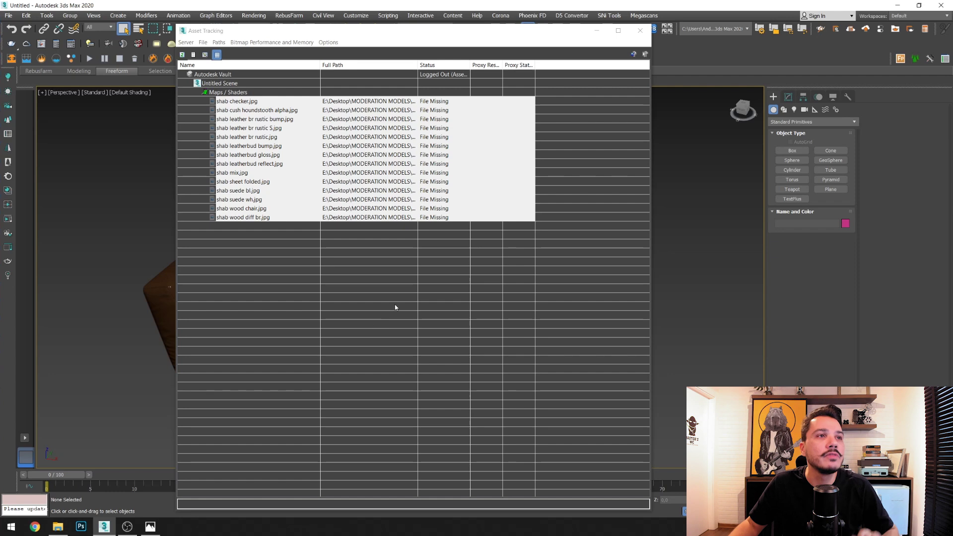
click(645, 37)
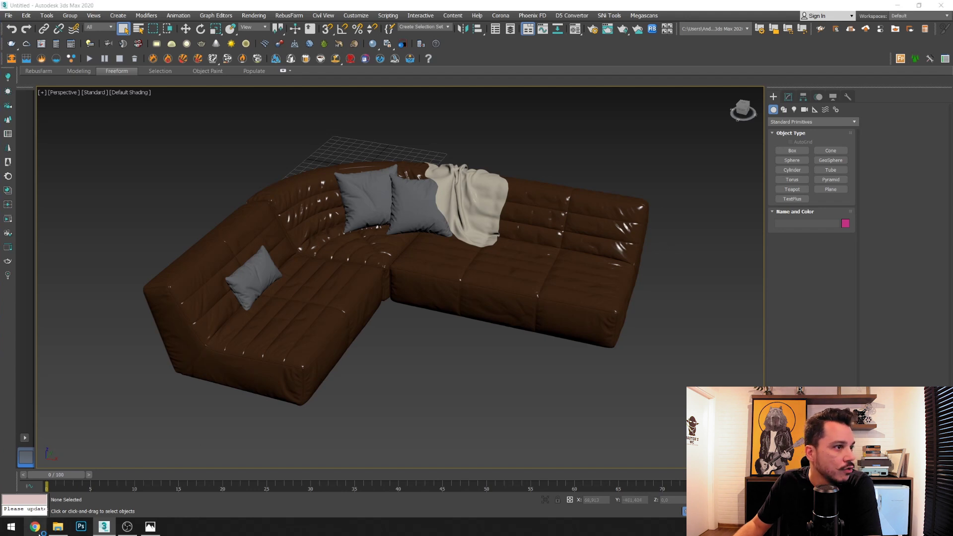
click(34, 526)
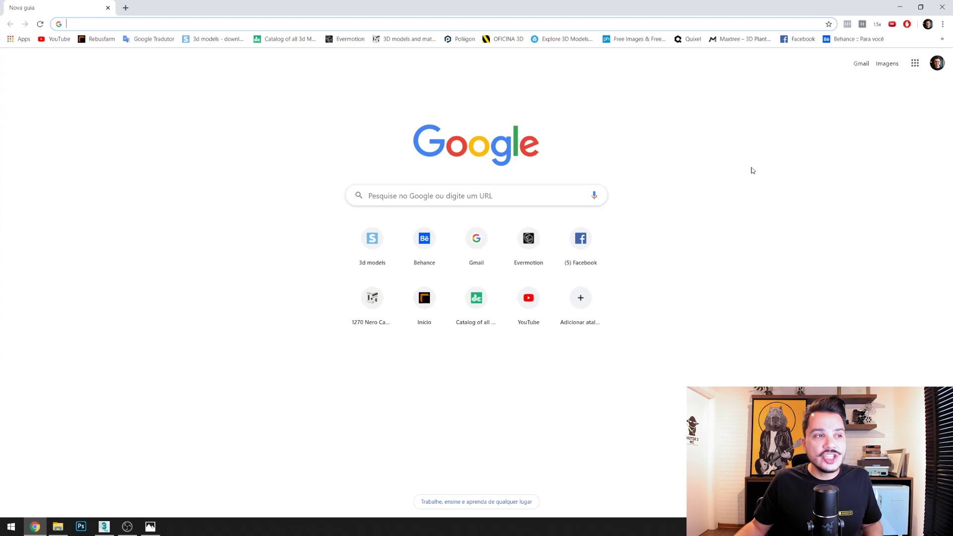
Run a Google search for 'RELINK BITMAP'
click(441, 199)
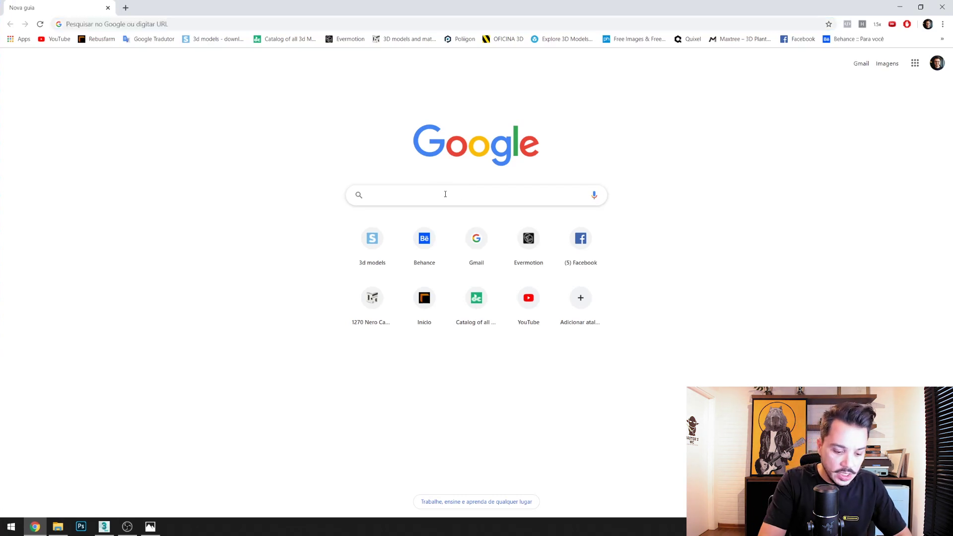
text(RELINK BITMAP)
key(Return)
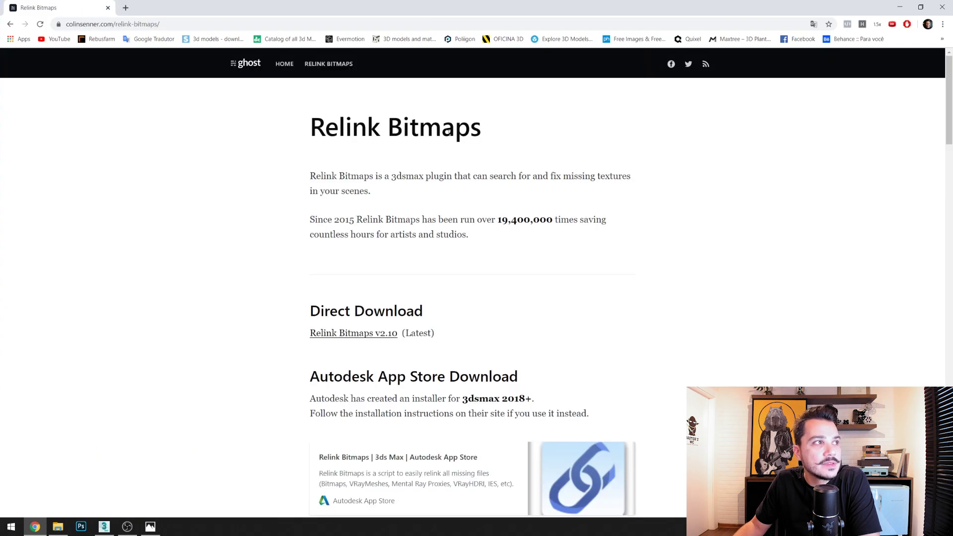
Download Relink Bitmaps v2.10 from its page and show the Downloads folder containing it
click(166, 25)
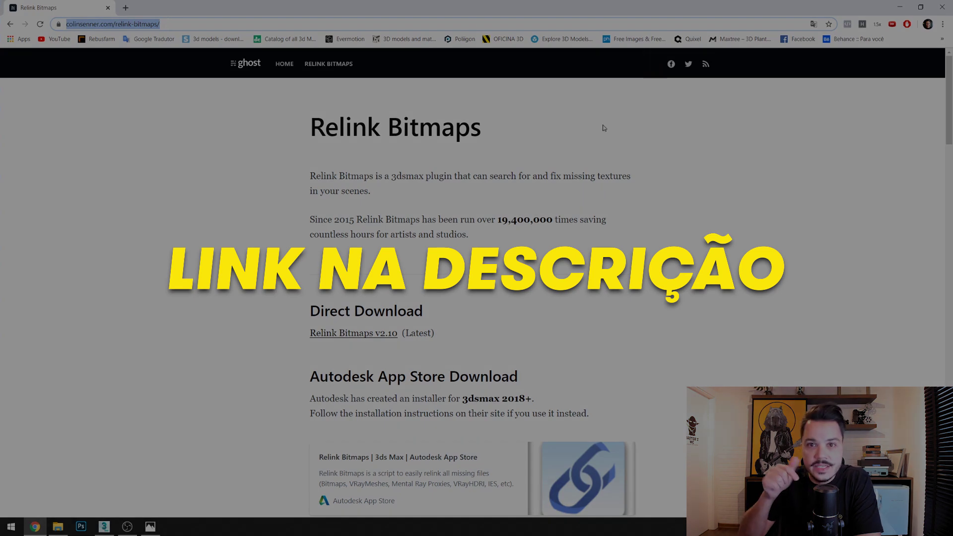
click(733, 200)
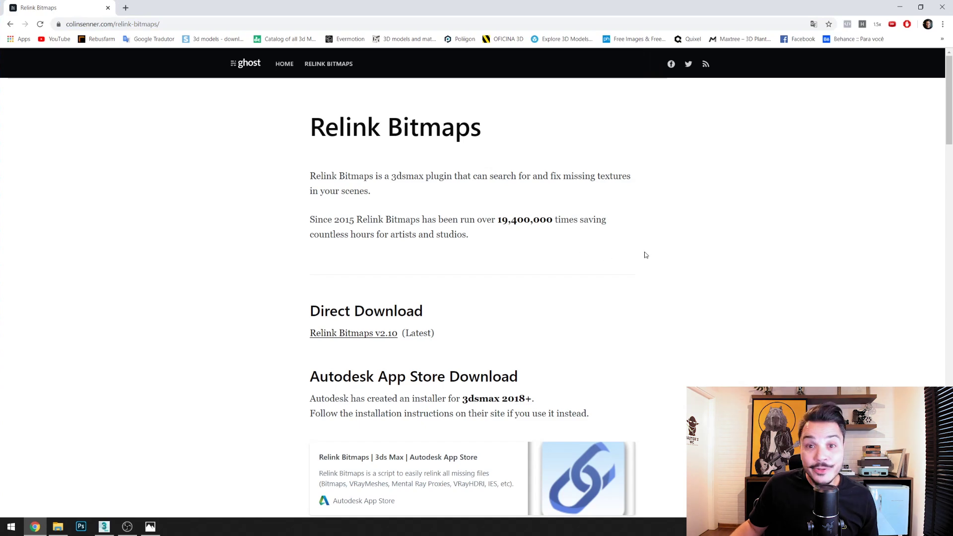
scroll(696, 277, down, 2)
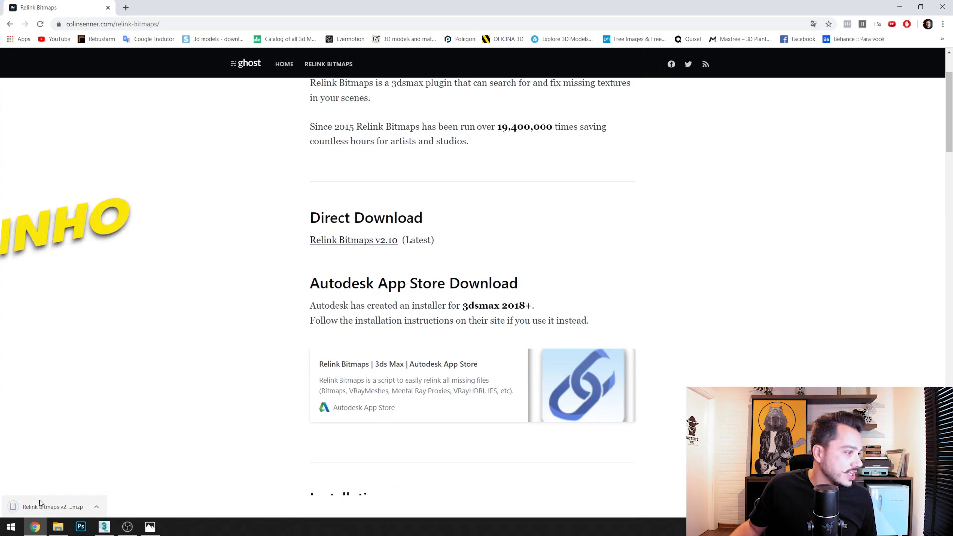
click(69, 532)
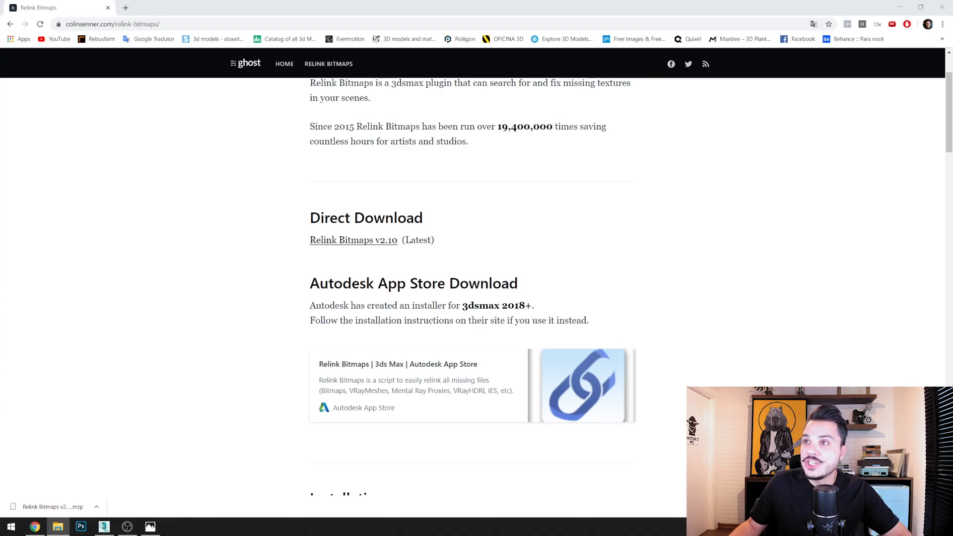
click(191, 296)
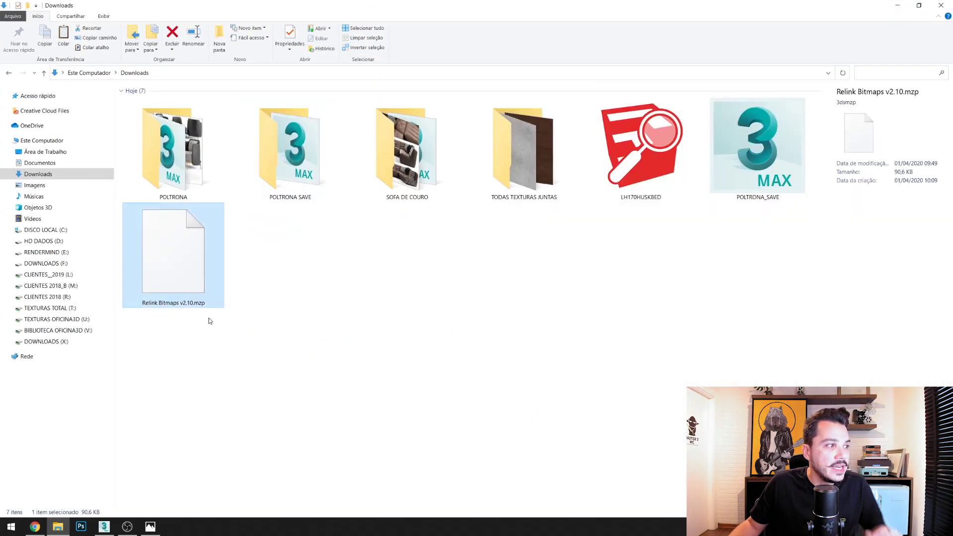
Check Relink Bitmaps v2.10.mzp in Downloads and return to the 3ds Max sofa scene
click(223, 385)
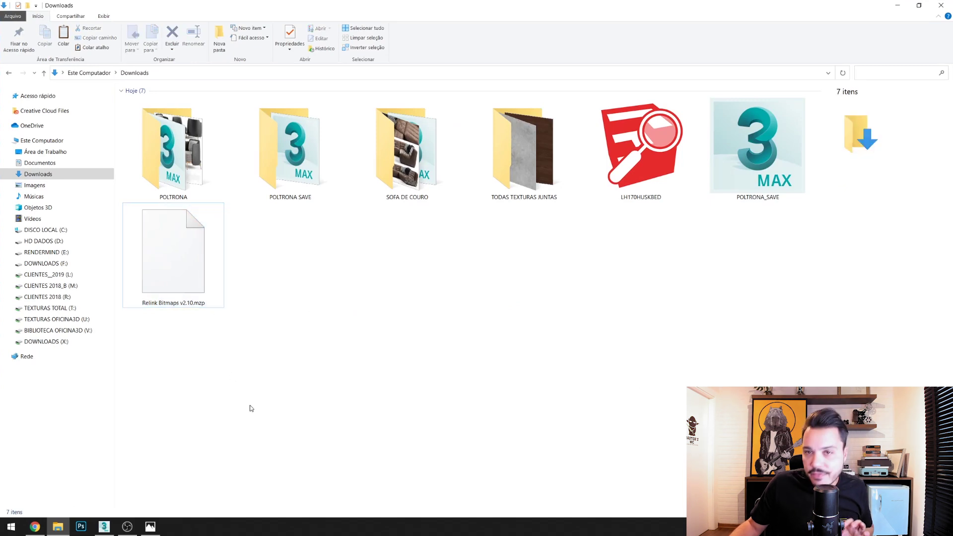
click(105, 534)
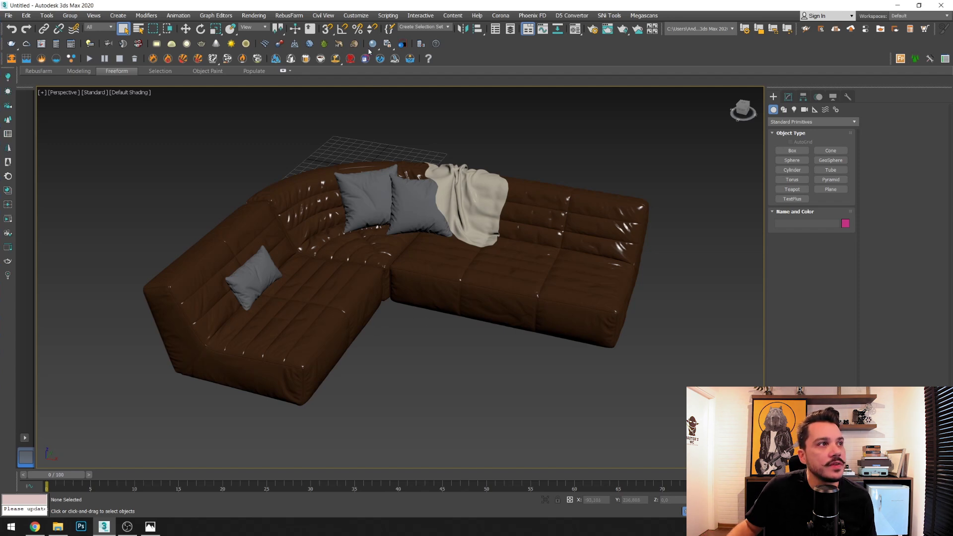
click(388, 16)
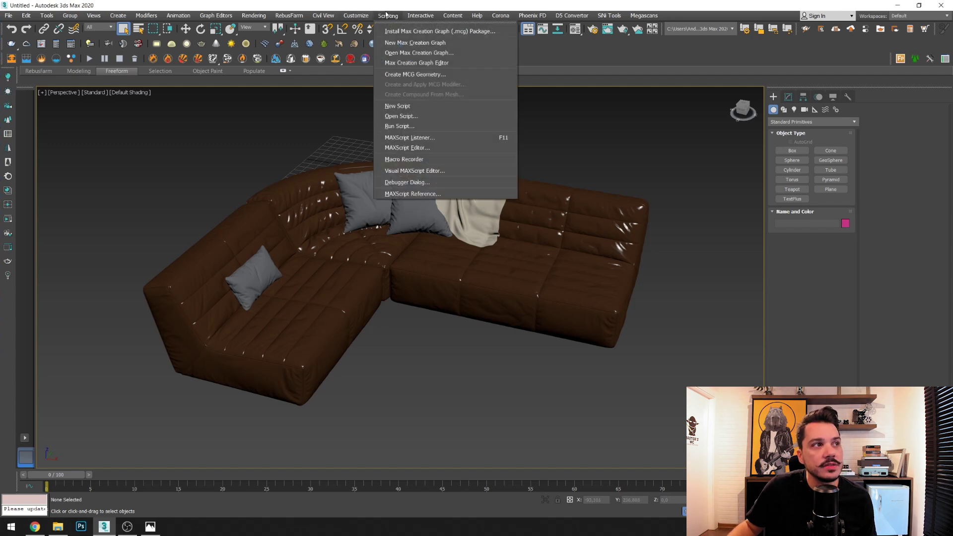
Run the Relink Bitmaps v2.10.mzp script to install it and acknowledge the confirmation
click(403, 127)
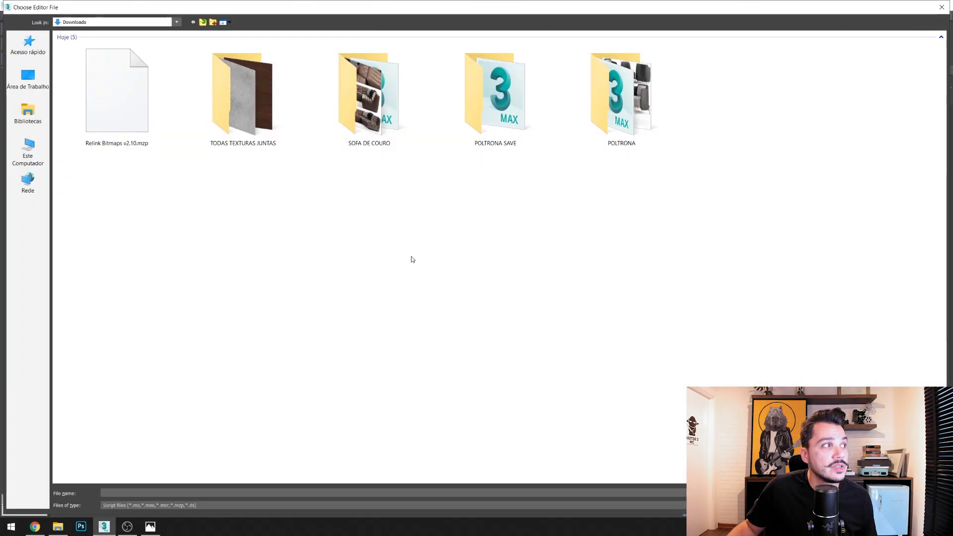
click(105, 142)
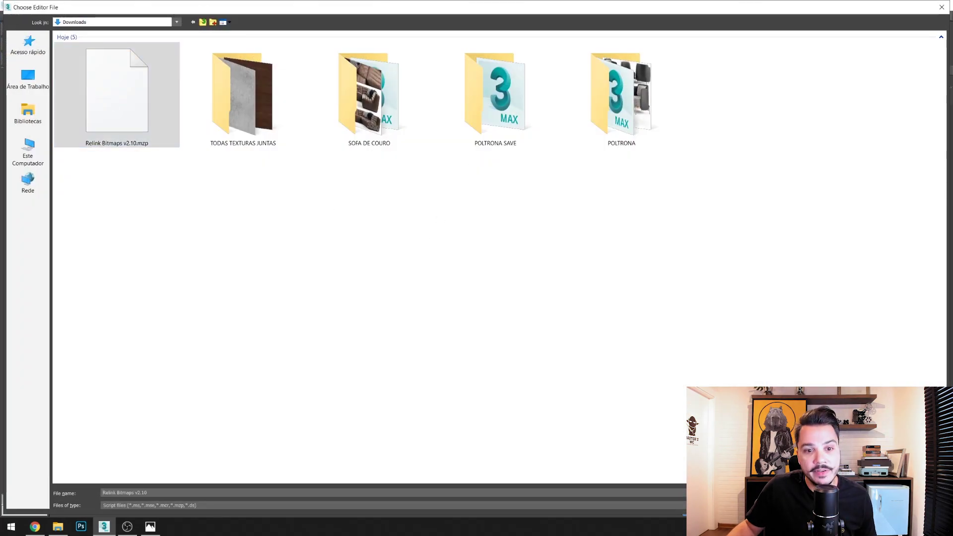
key(Return)
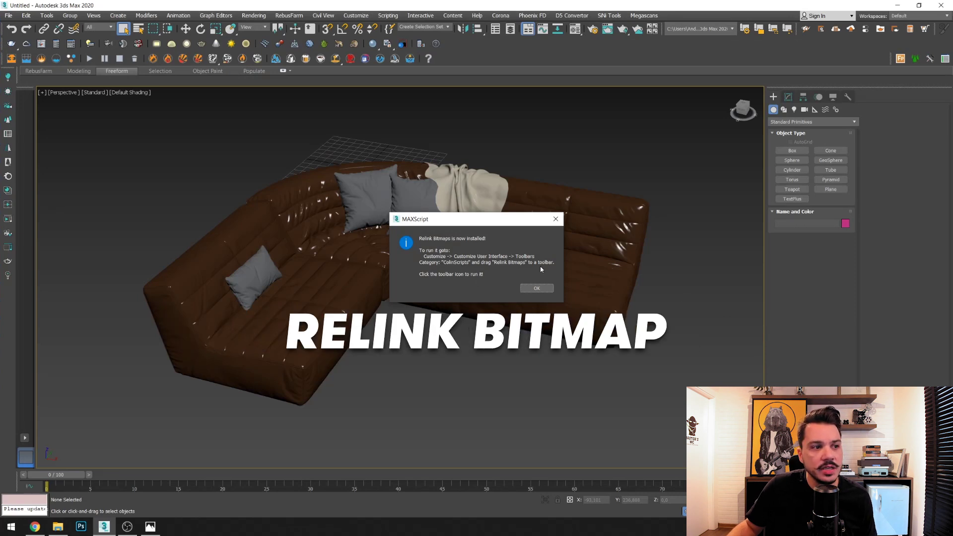
click(541, 286)
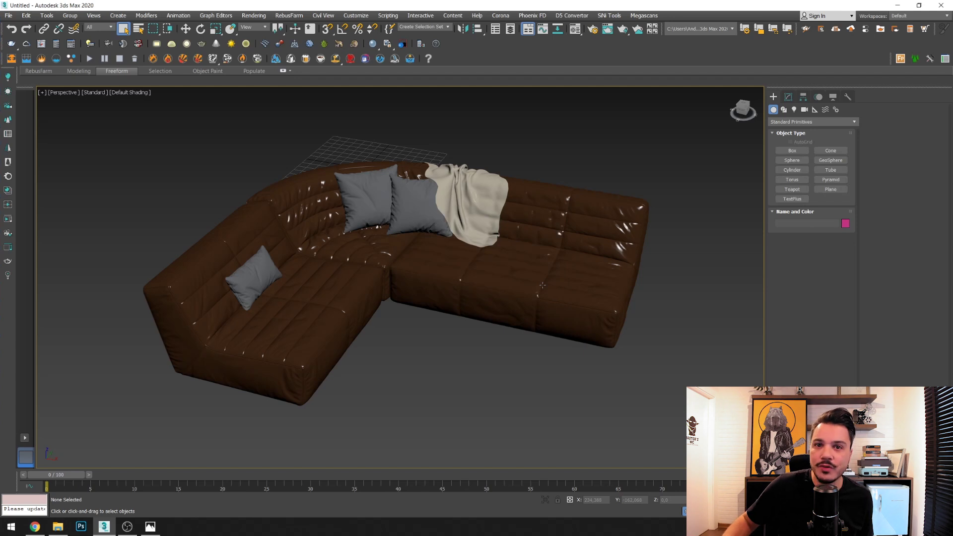
middle_drag(460, 336, 359, 121)
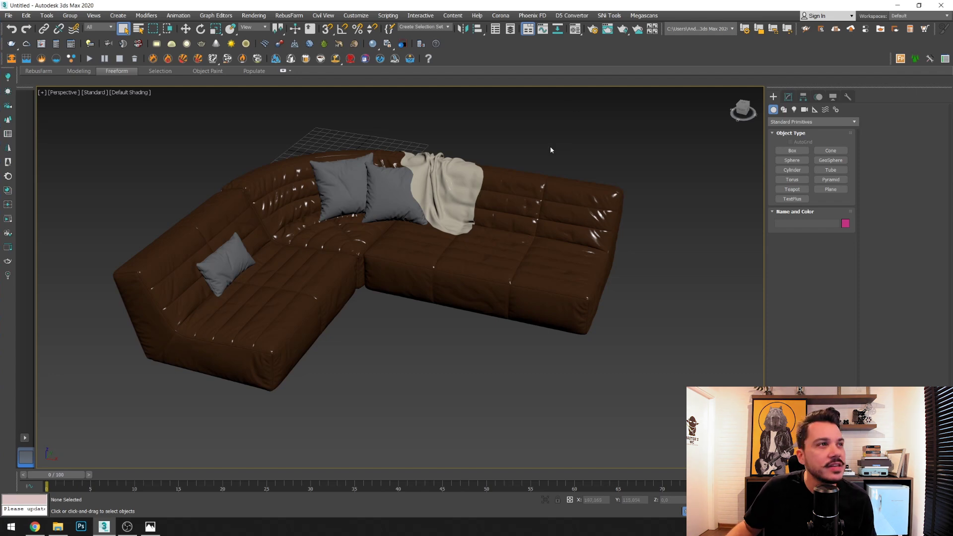
click(348, 15)
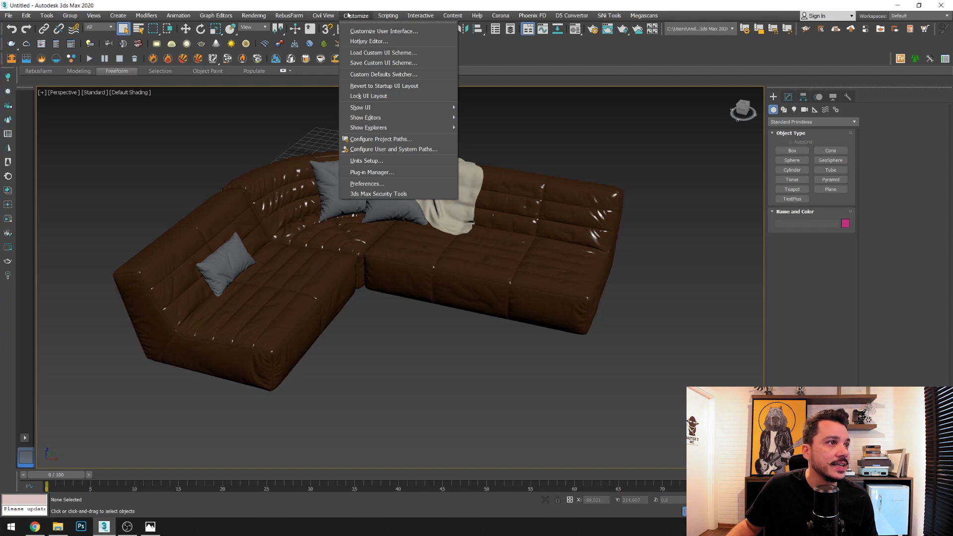
Browse the command categories in Customize User Interface's Toolbars section, showing all commands
click(387, 31)
drag(652, 120, 619, 116)
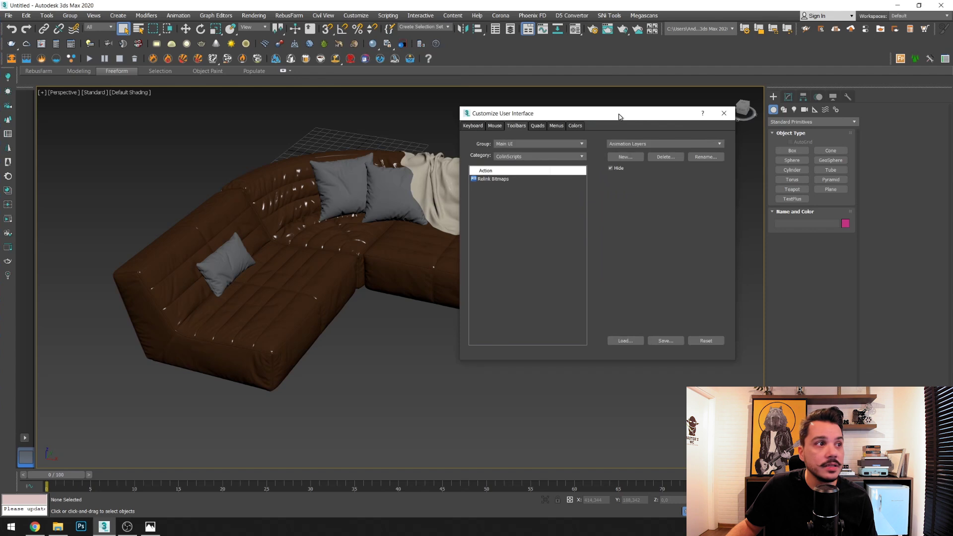
click(497, 127)
drag(541, 116, 333, 75)
click(309, 84)
click(365, 114)
scroll(337, 131, up, 2)
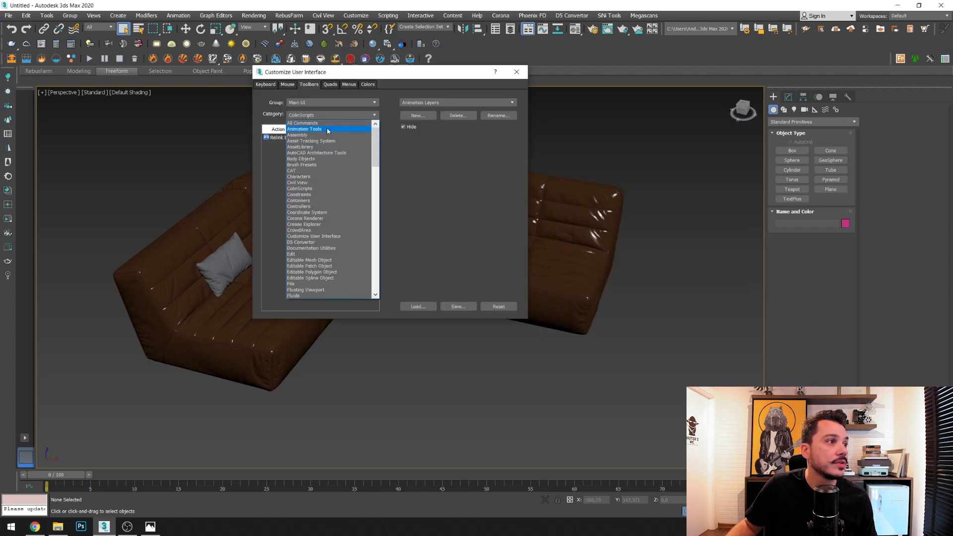
click(313, 123)
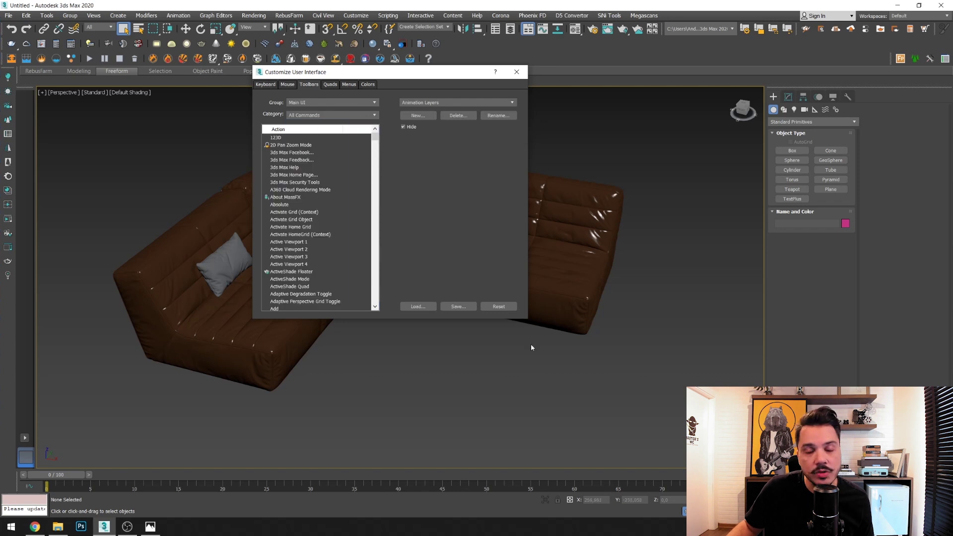
click(517, 72)
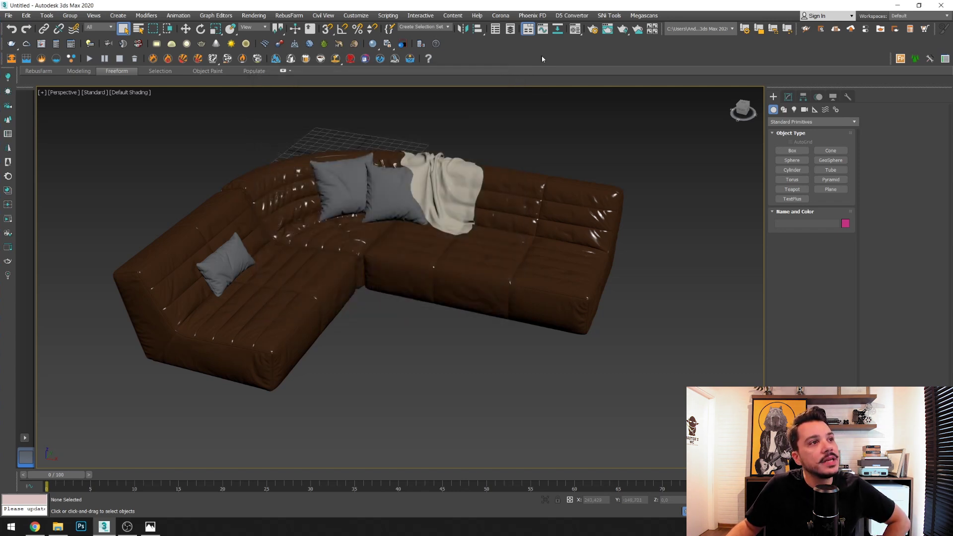
Add the ColinScripts Relink Bitmaps command as a button on the main toolbar
click(347, 17)
click(363, 32)
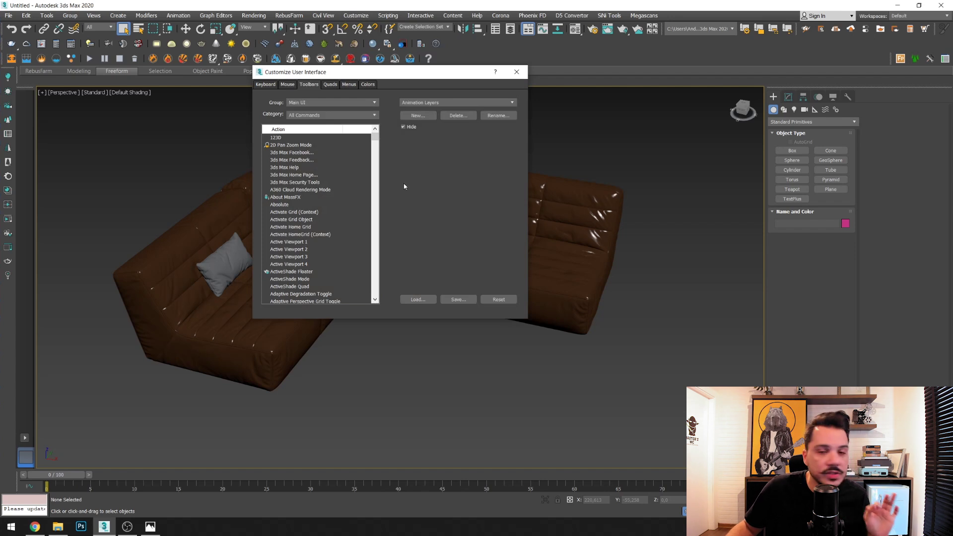
click(316, 116)
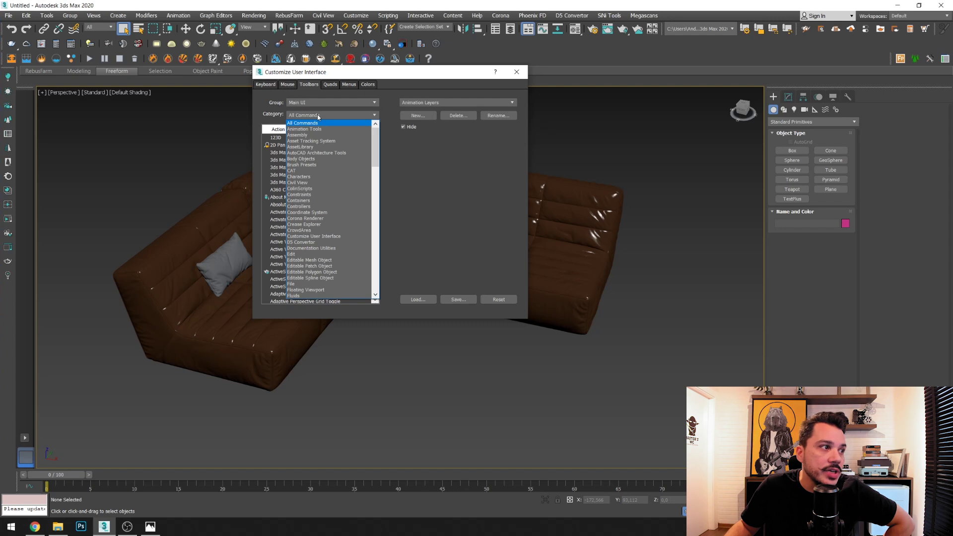
click(304, 189)
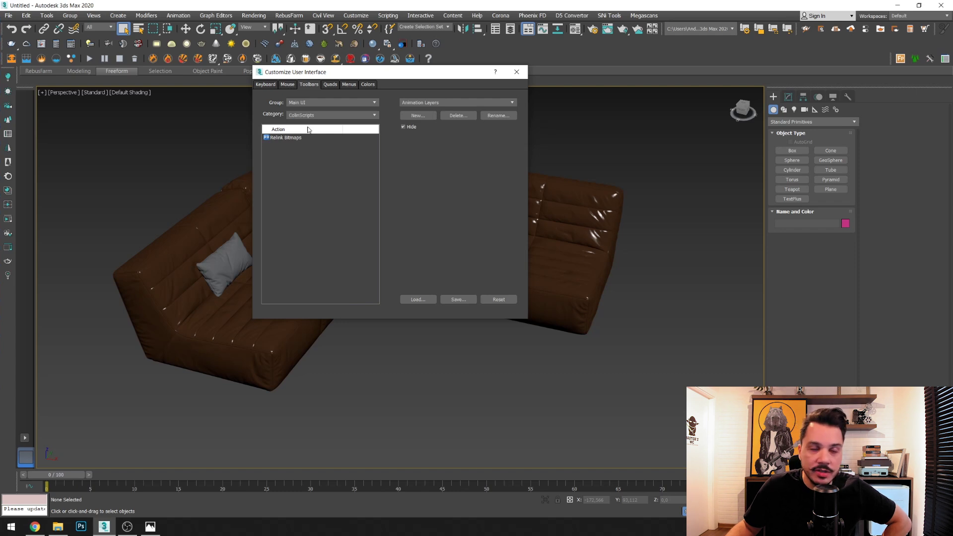
click(273, 139)
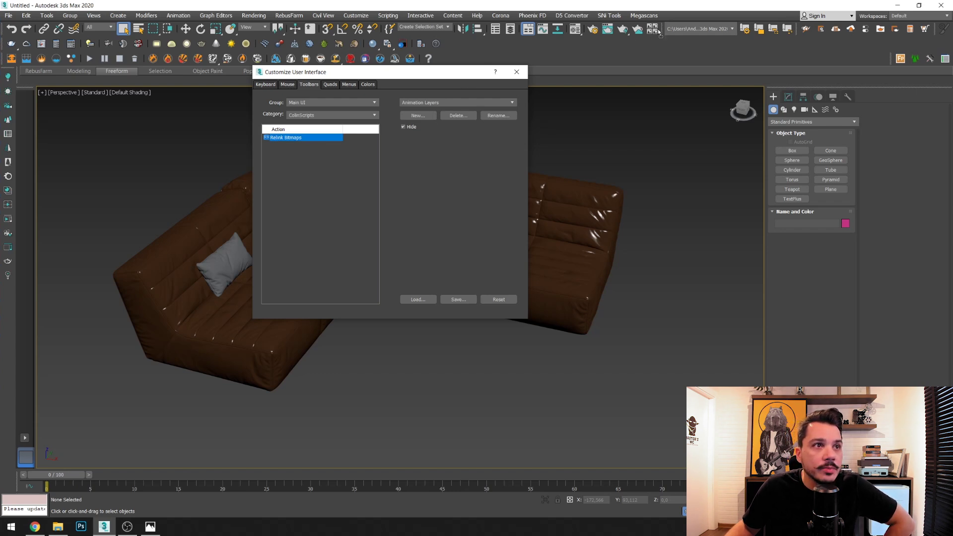
drag(659, 33, 660, 36)
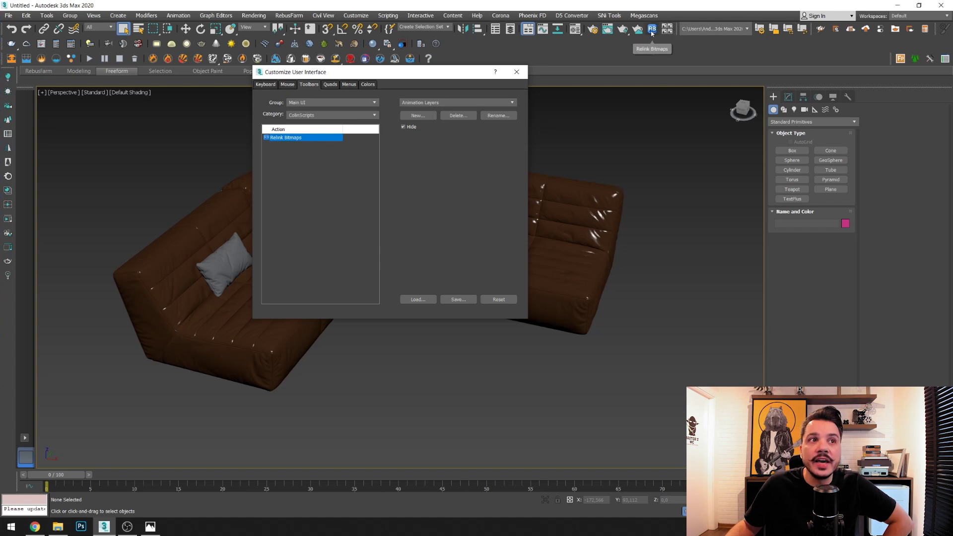
click(517, 72)
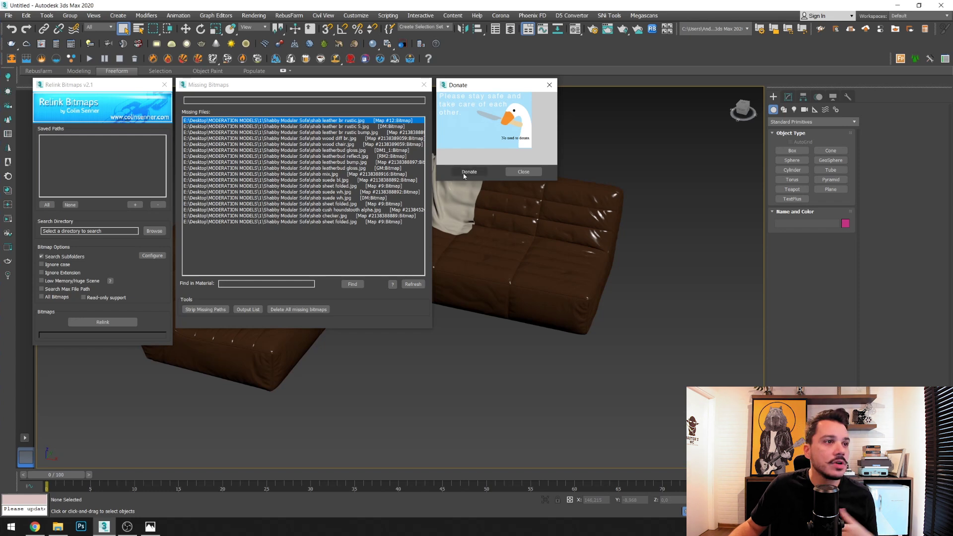
Dismiss the Relink Bitmaps donation popup and browse for a bitmap search folder
click(521, 173)
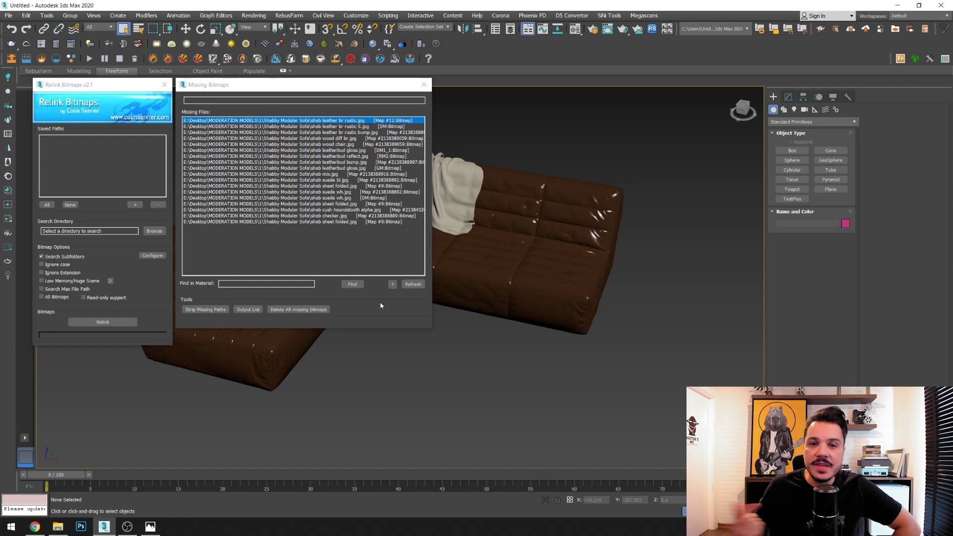
click(154, 231)
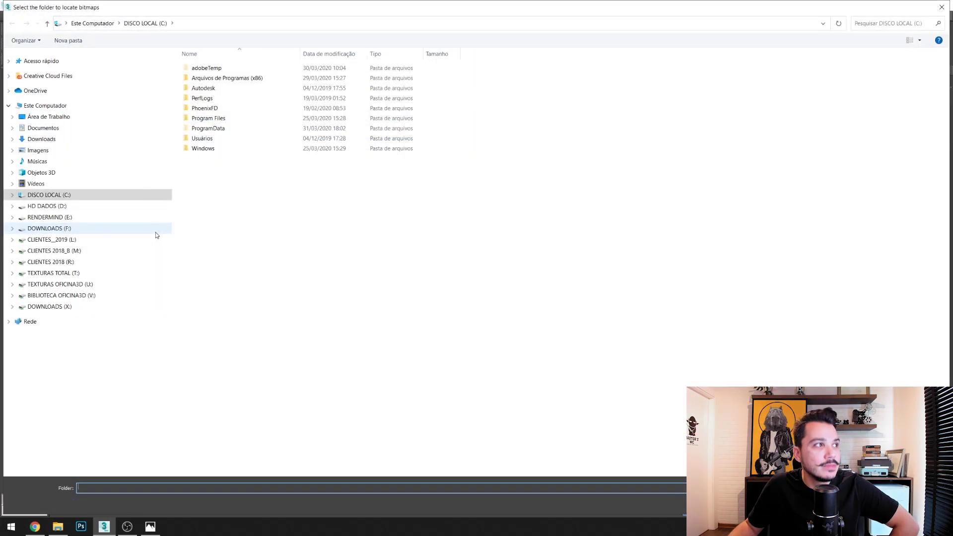
Choose Downloads > SOFA DE COURO > TEXTURAS SOFA DE COURO as the bitmap search folder
click(42, 129)
double_click(449, 114)
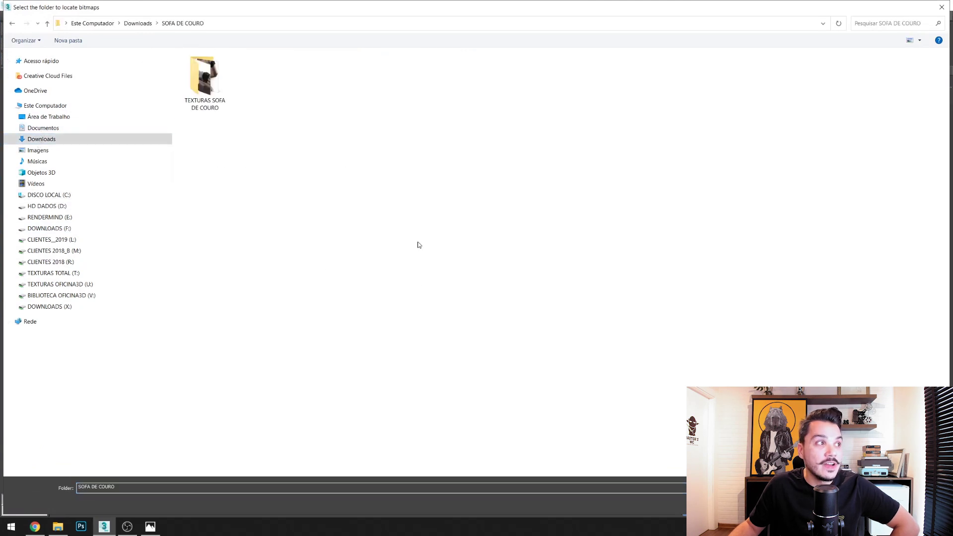
double_click(211, 93)
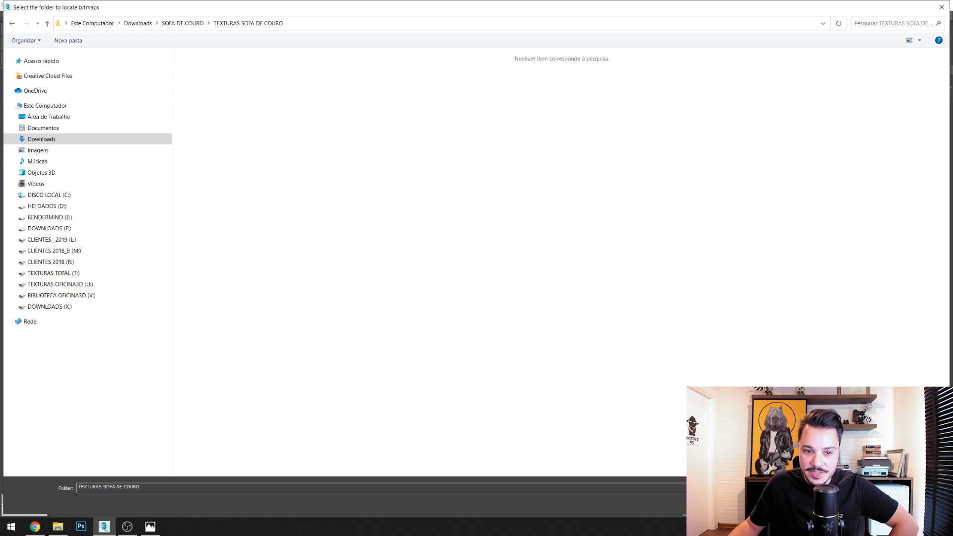
key(Return)
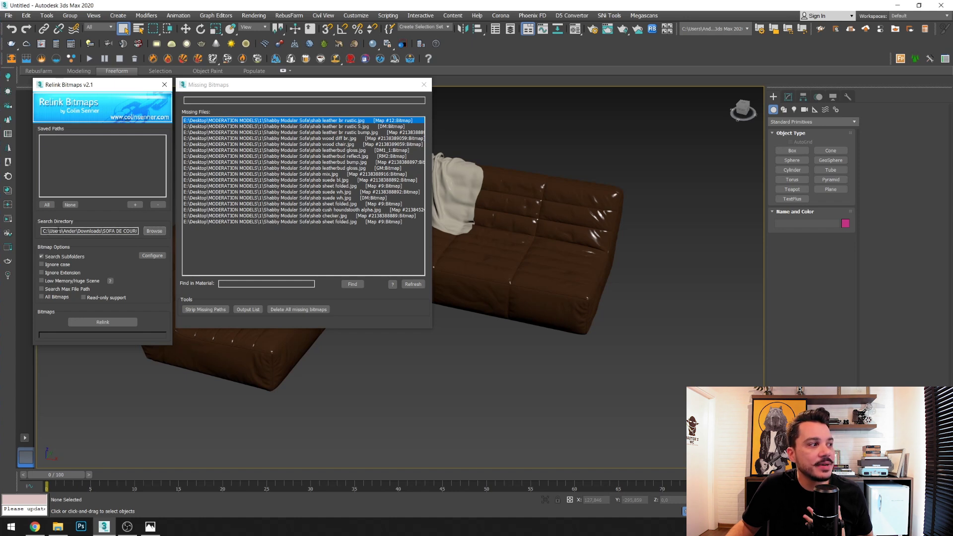
Relink the missing bitmaps and move the relink windows aside to inspect the textured sofa
click(116, 321)
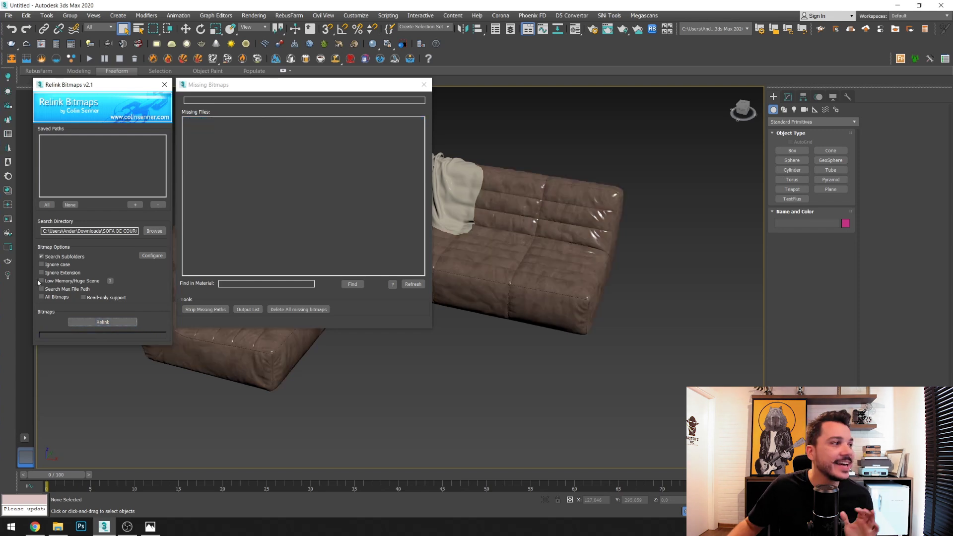
drag(115, 86, 533, 104)
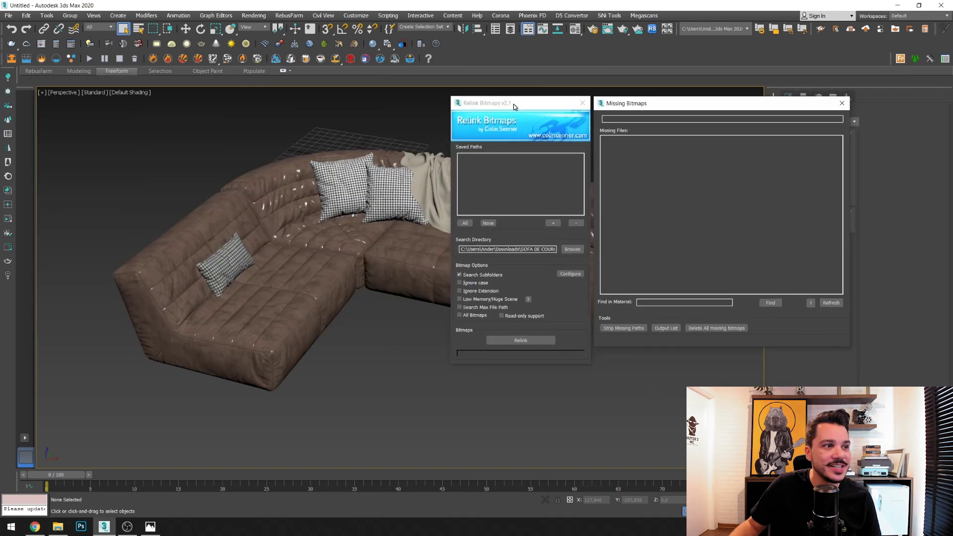
middle_drag(271, 313, 274, 298)
scroll(275, 302, up, 1)
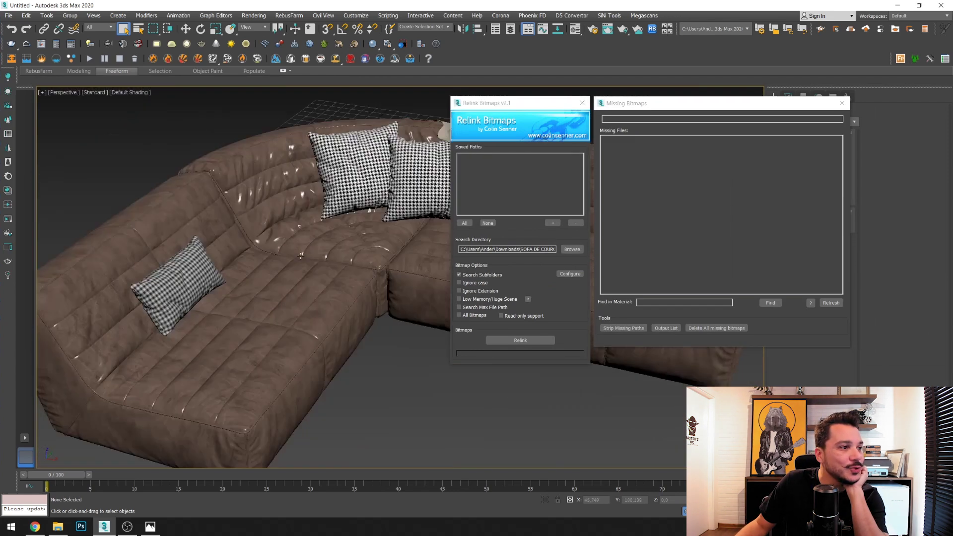
scroll(282, 318, down, 3)
scroll(210, 284, up, 6)
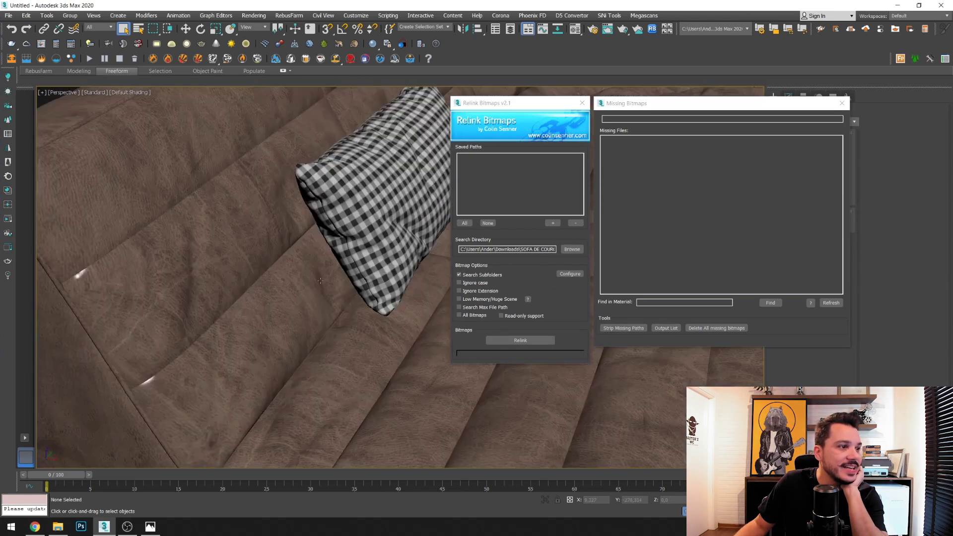
scroll(228, 282, down, 1)
scroll(313, 242, down, 6)
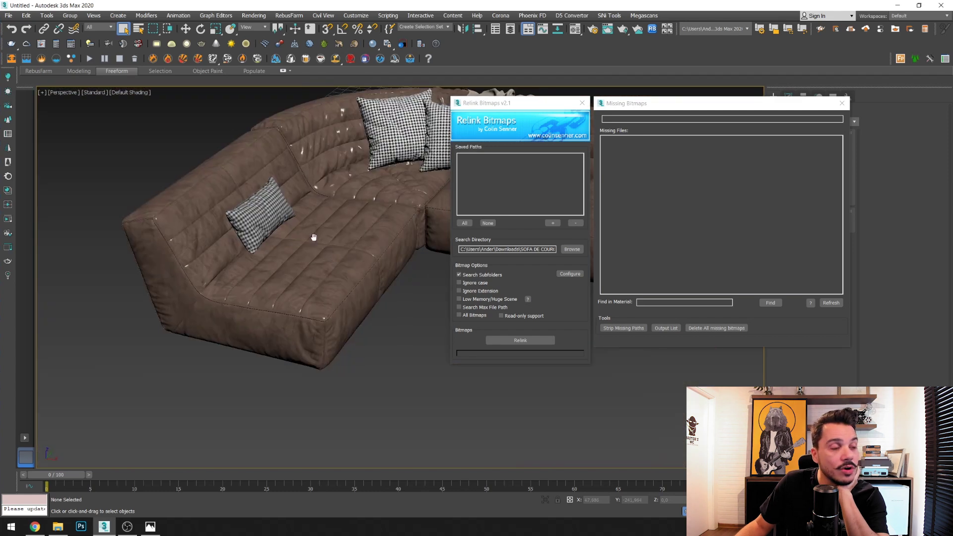
scroll(356, 274, up, 1)
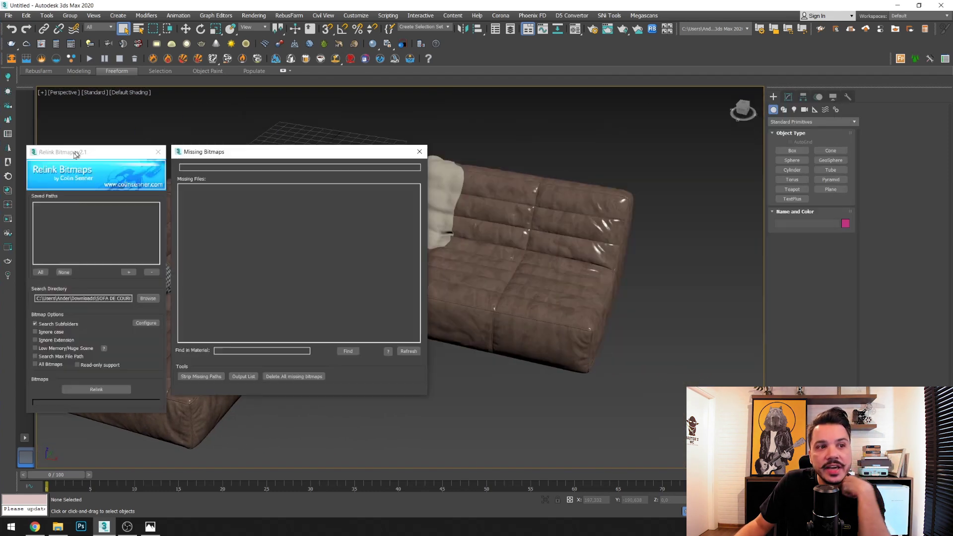
drag(72, 157, 256, 126)
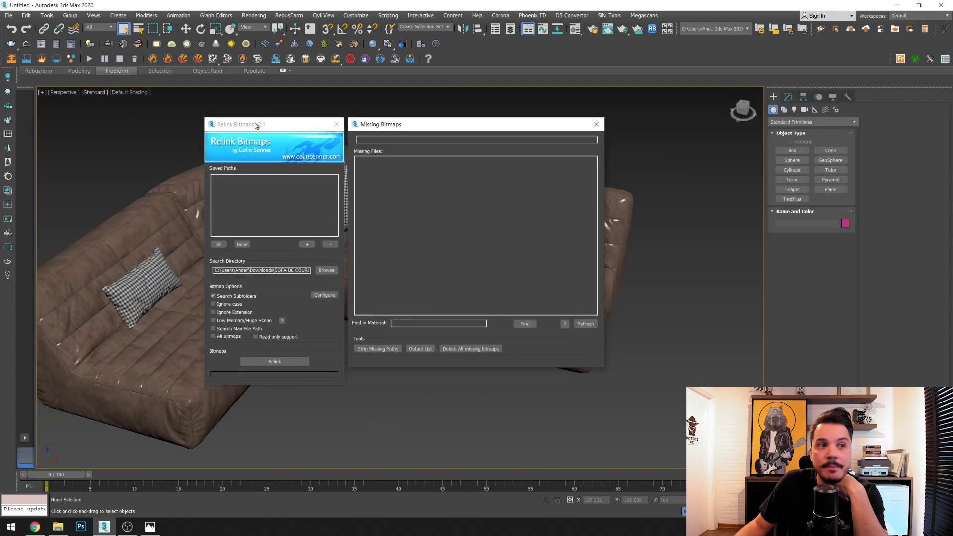
Close the Relink Bitmaps tools and orbit the view around the sofa
click(127, 527)
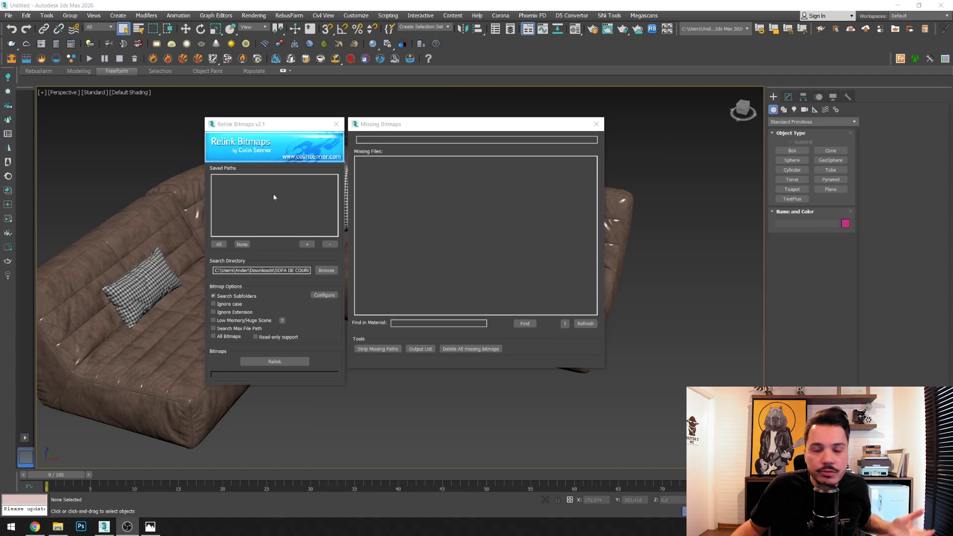
drag(317, 122, 304, 108)
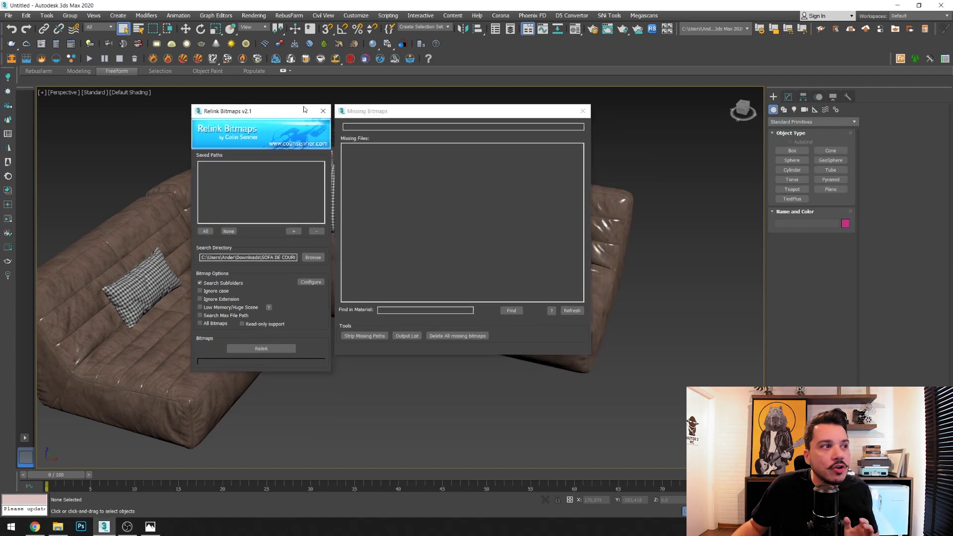
click(323, 112)
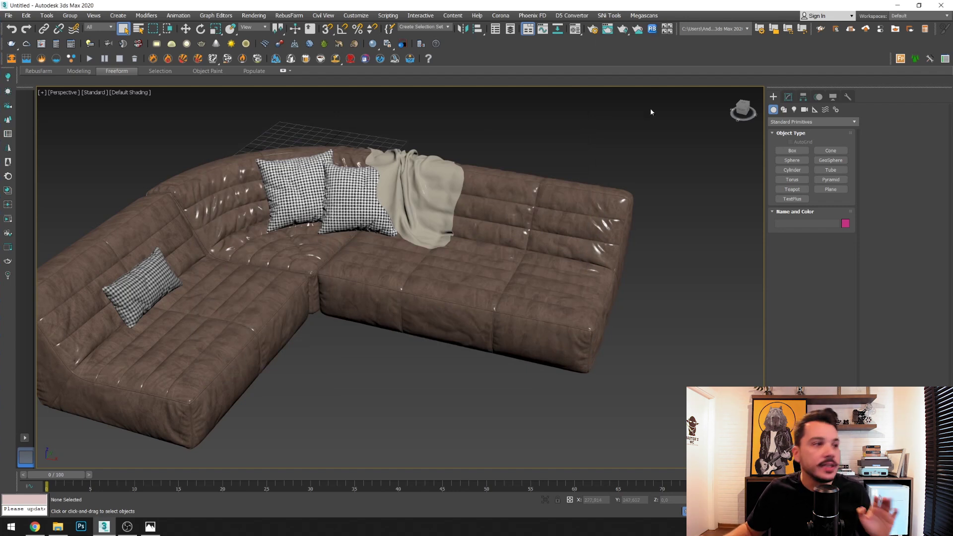
alt+middle_drag(628, 134, 239, 78)
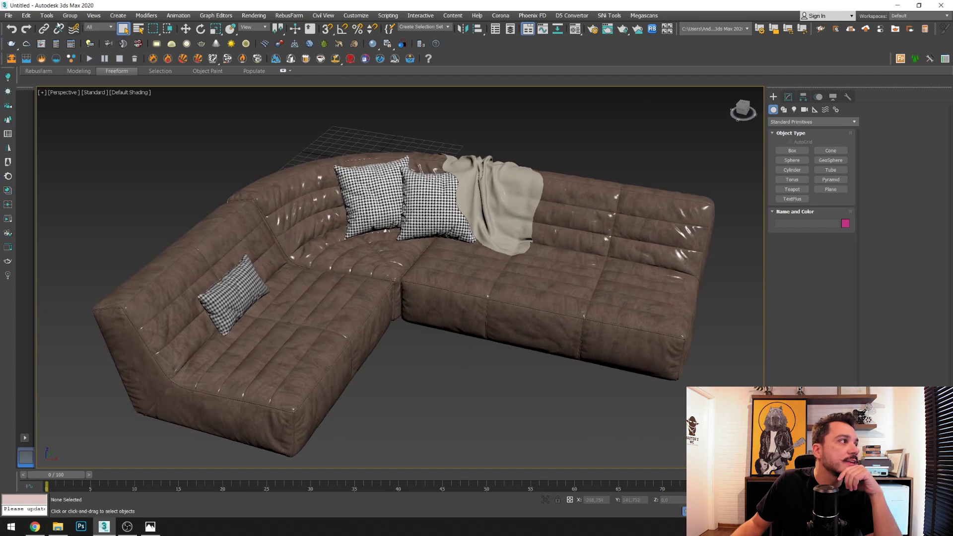
click(10, 16)
Reset 3ds Max to an empty scene without saving and maximize File Explorer
click(18, 38)
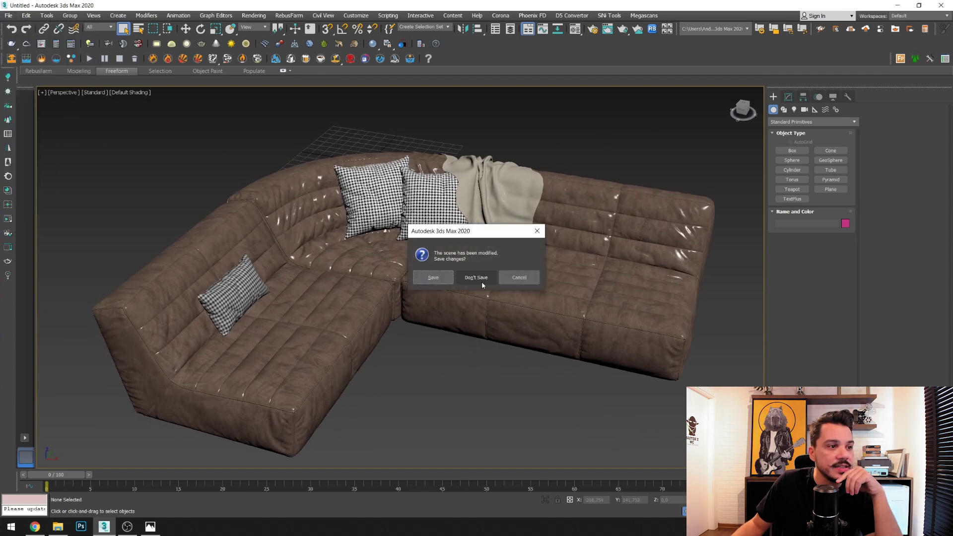
click(447, 281)
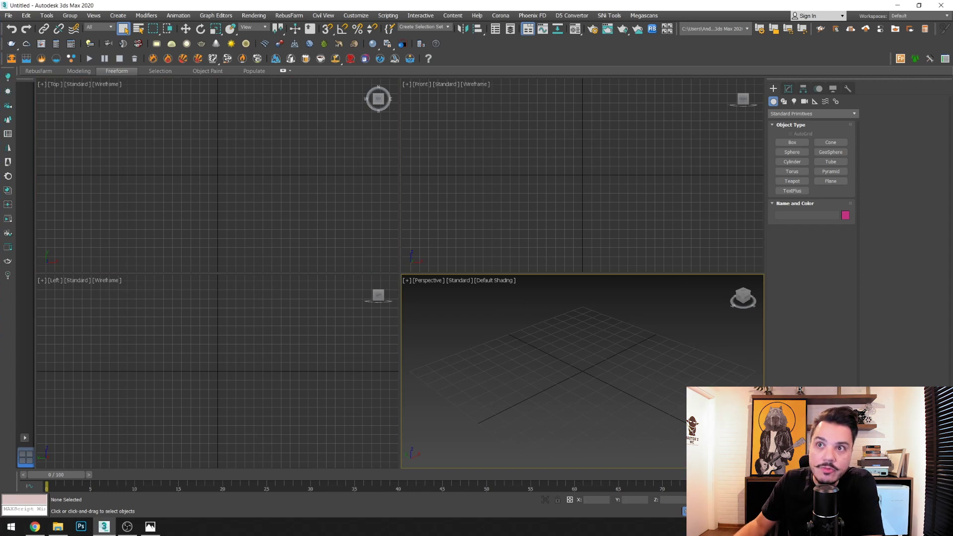
key(alt+Tab)
key(super+Up)
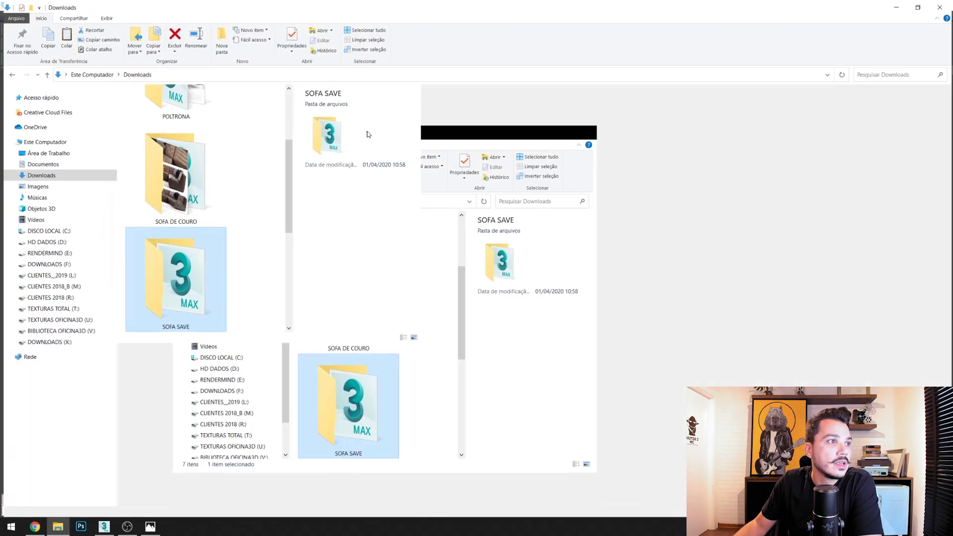
Drag SOFA DE COURO.max from Downloads > SOFA SAVE into the Top viewport to open it
click(396, 252)
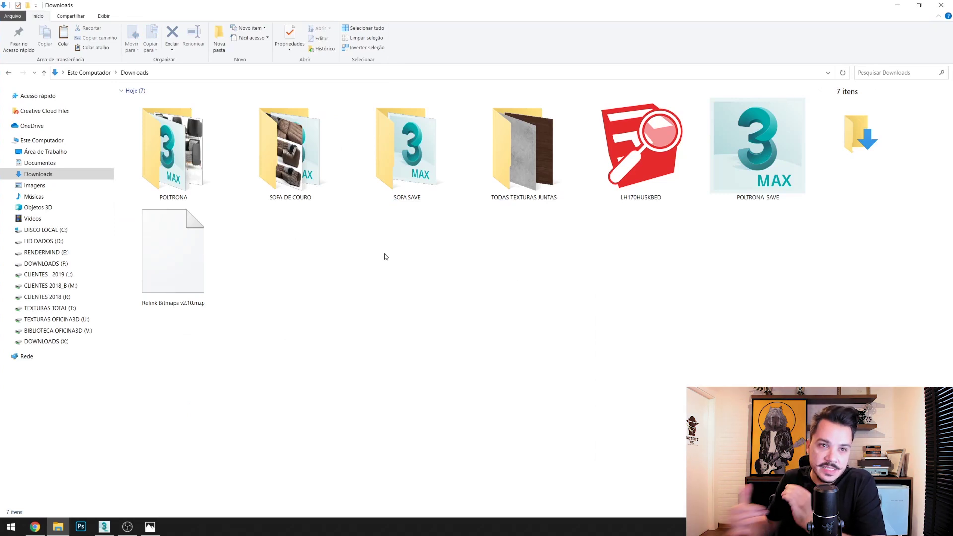
double_click(299, 190)
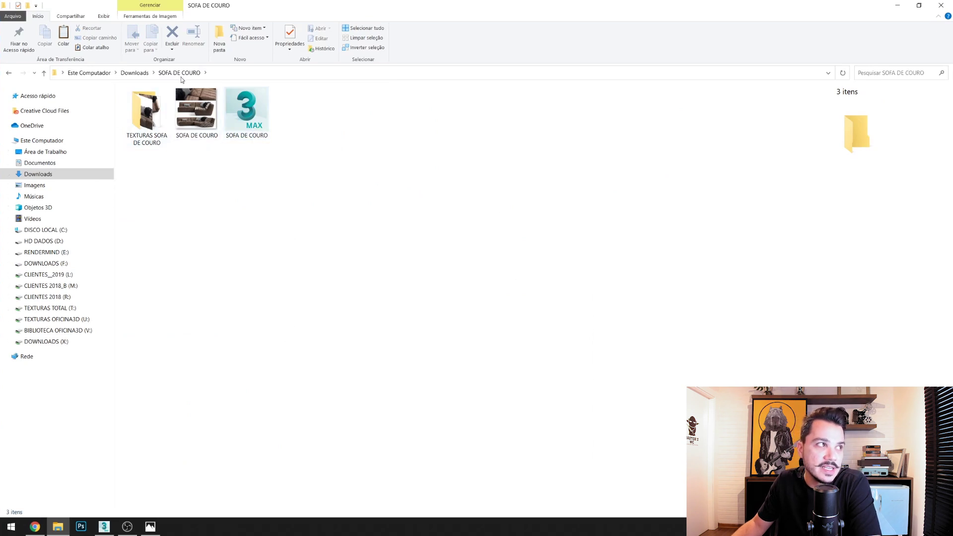
click(134, 74)
double_click(391, 150)
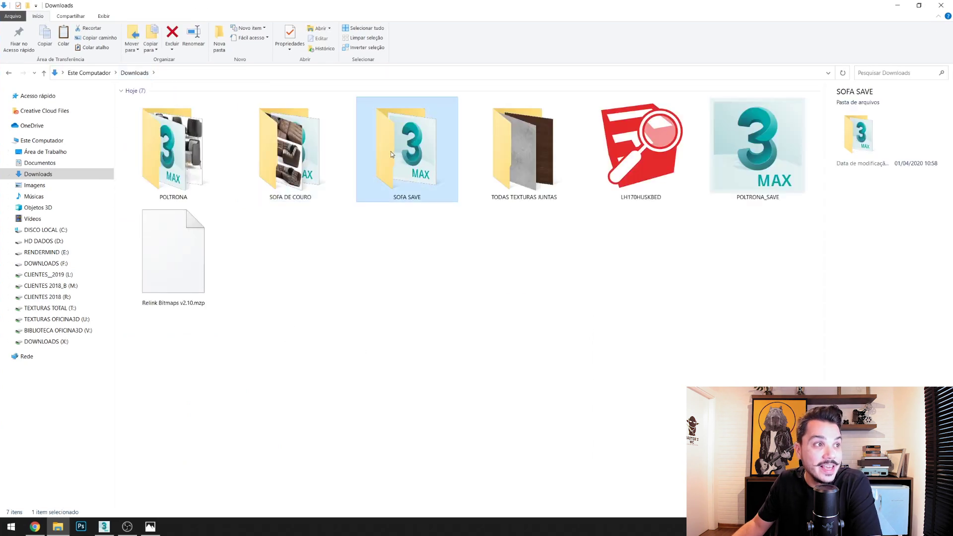
mouse_move(421, 4)
mouse_down()
mouse_move(516, 102)
mouse_move(685, 109)
mouse_up()
drag(628, 186, 246, 179)
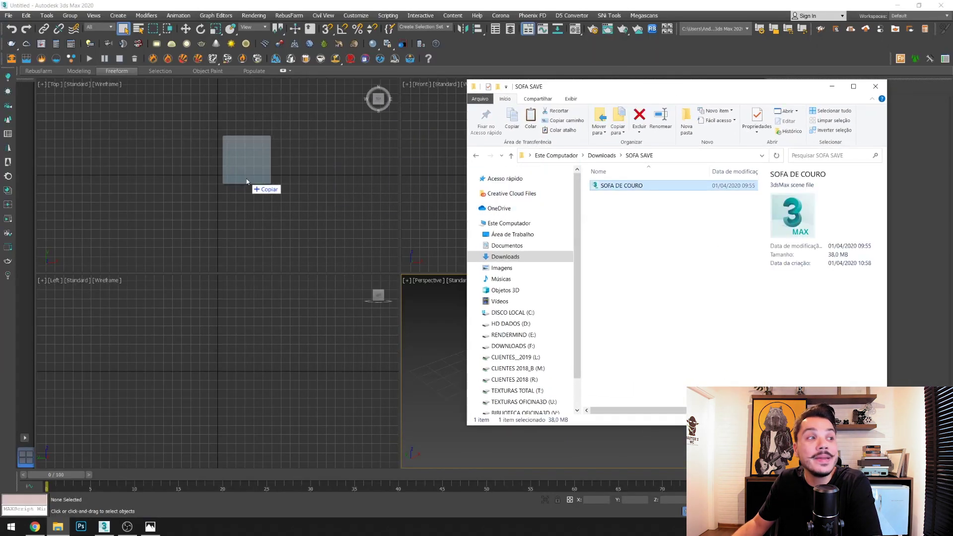
click(270, 184)
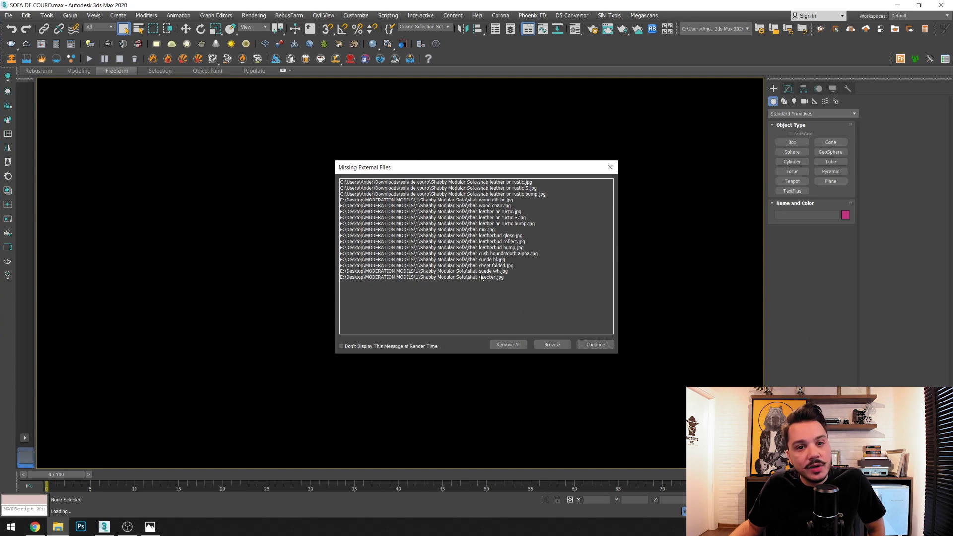
Continue past the Missing External Files warning and launch Relink Bitmaps from the toolbar
click(593, 345)
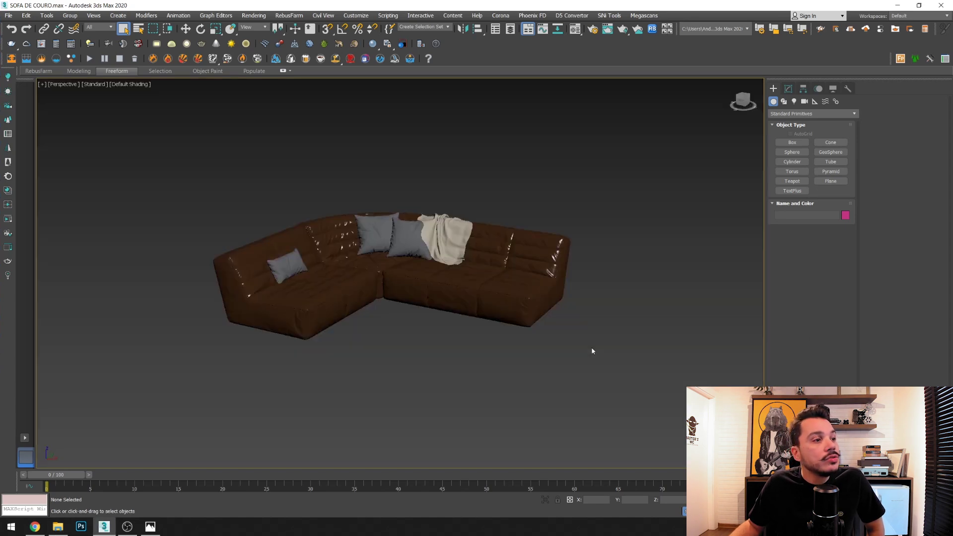
click(657, 29)
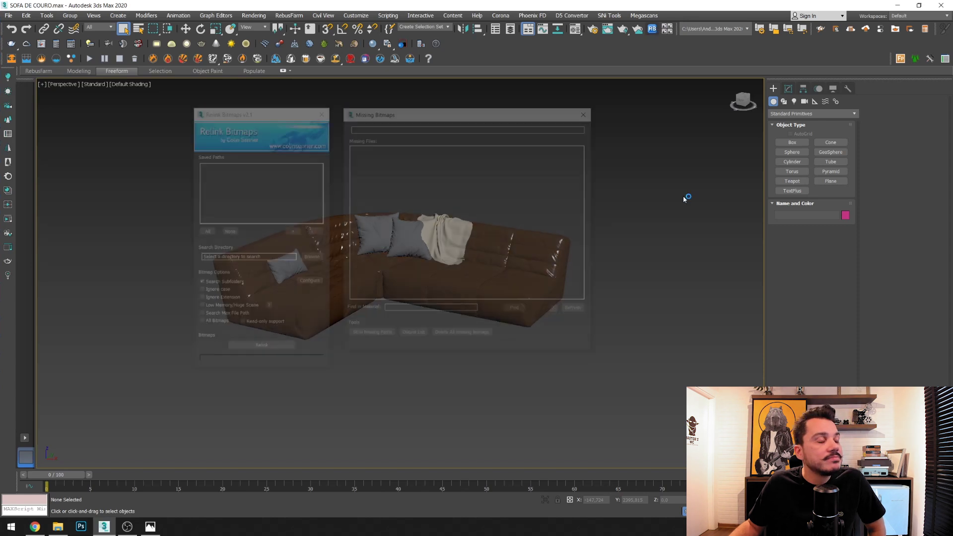
Relink the sofa textures from Downloads\SOFA DE COURO and close the relink windows
click(391, 247)
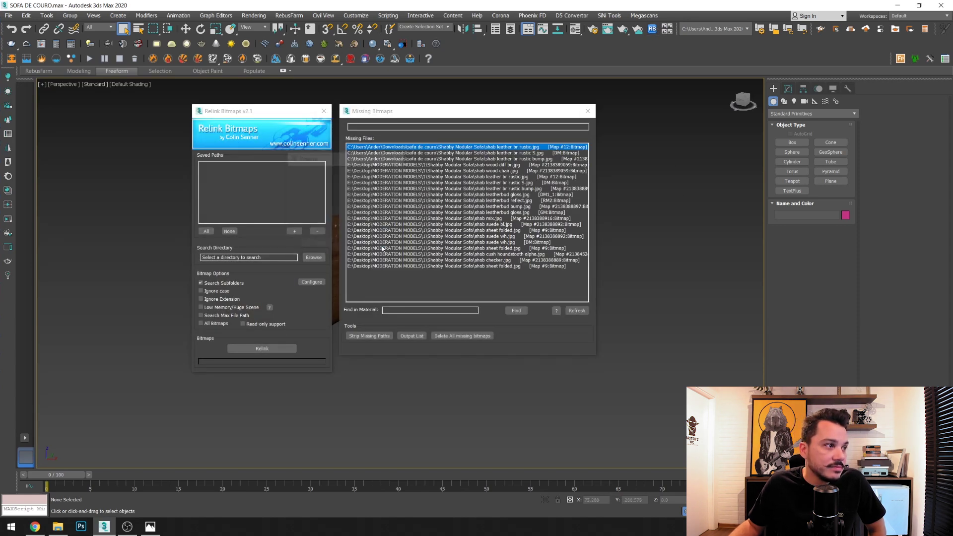
click(313, 258)
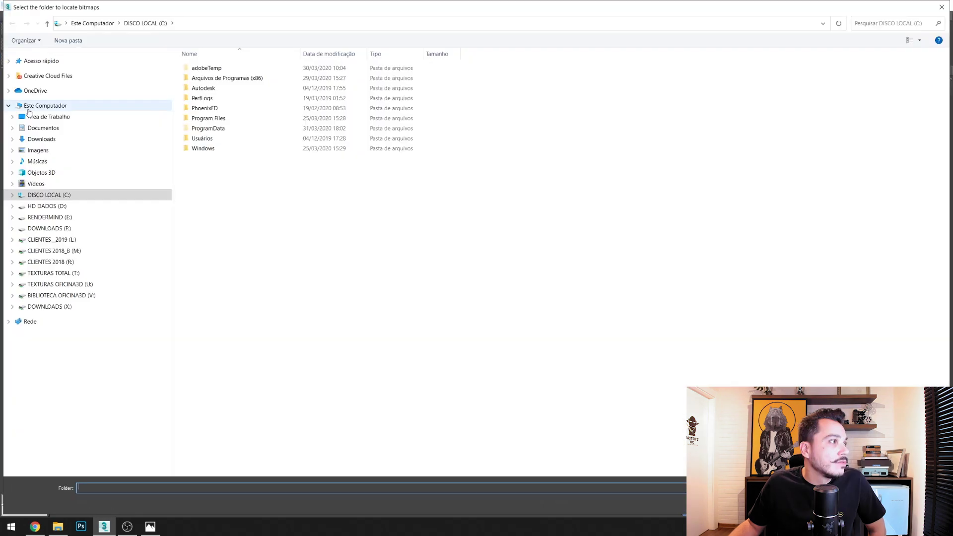
click(42, 139)
double_click(449, 114)
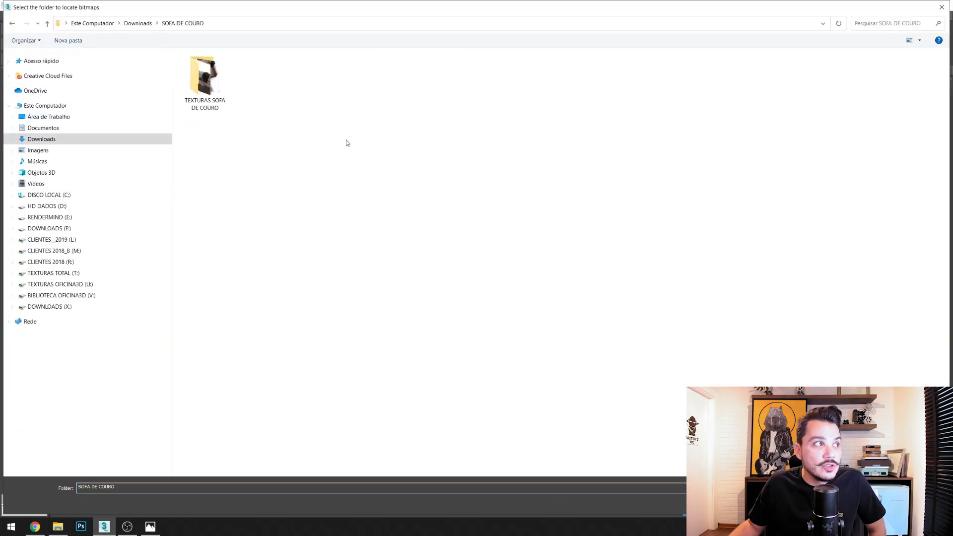
double_click(210, 94)
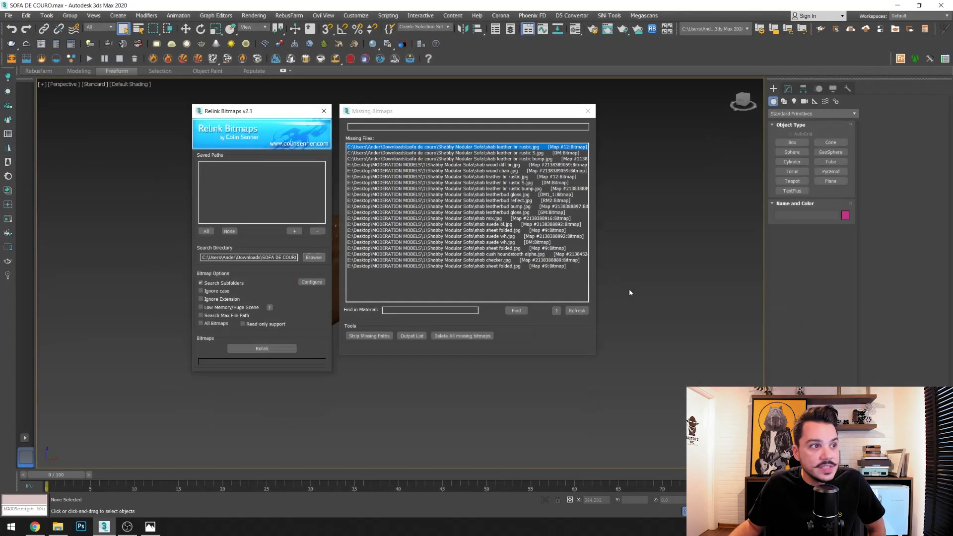
key(Return)
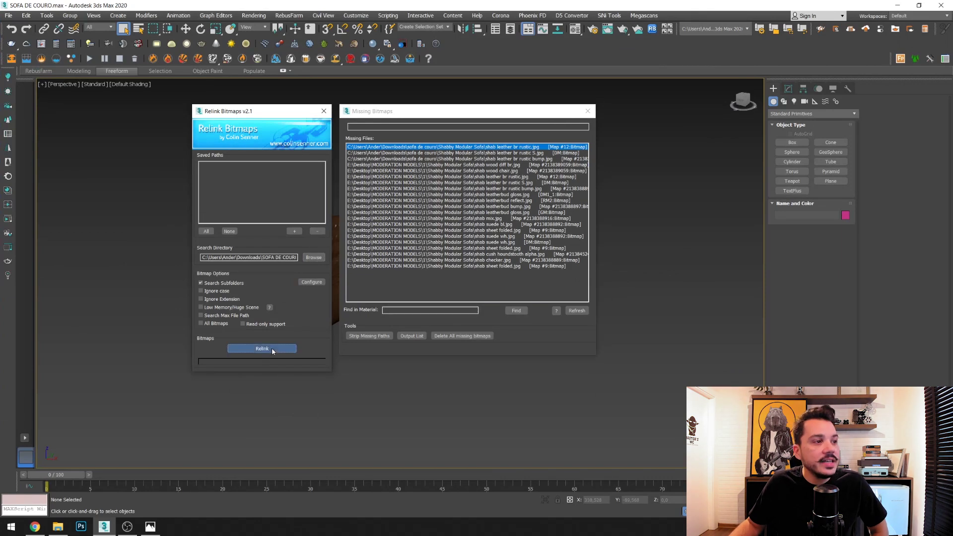
click(272, 350)
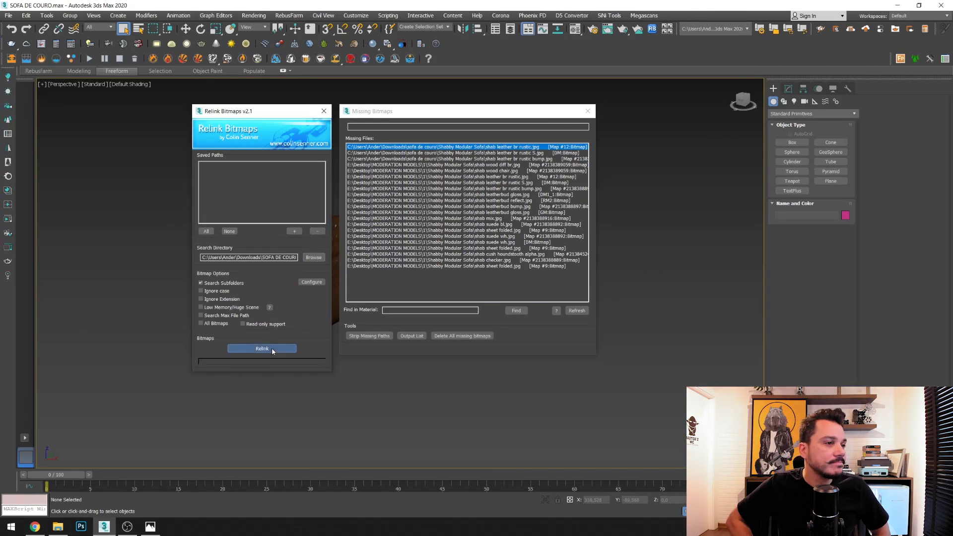
click(325, 111)
Zoom and pan to frame the textured sofa, then bring the SOFA SAVE Explorer window forward
scroll(571, 223, up, 2)
scroll(575, 243, up, 3)
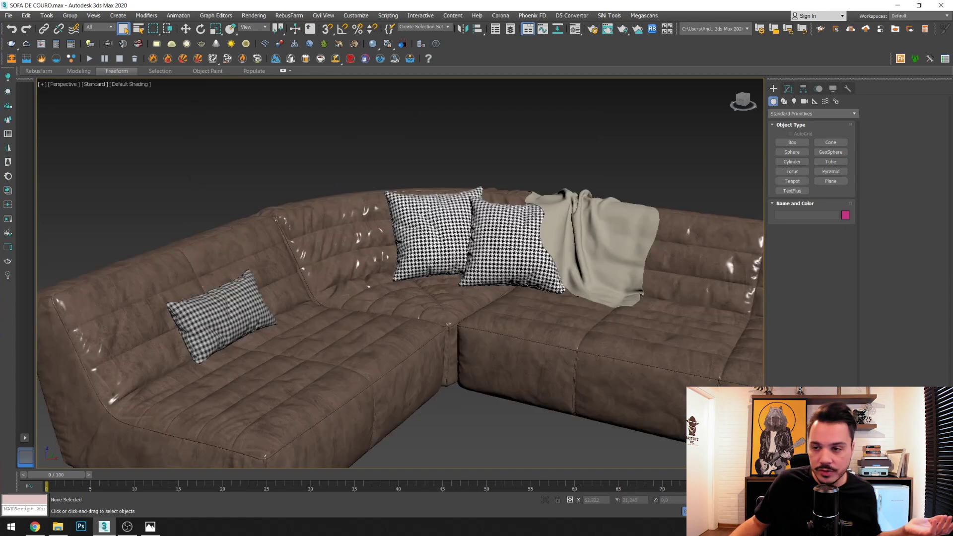
scroll(479, 226, up, 2)
scroll(464, 247, down, 4)
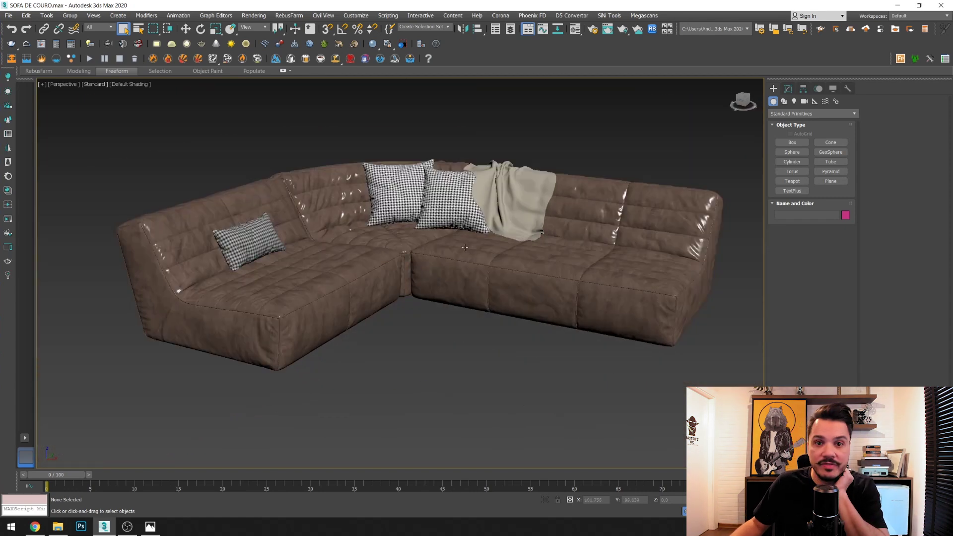
middle_drag(423, 327, 416, 326)
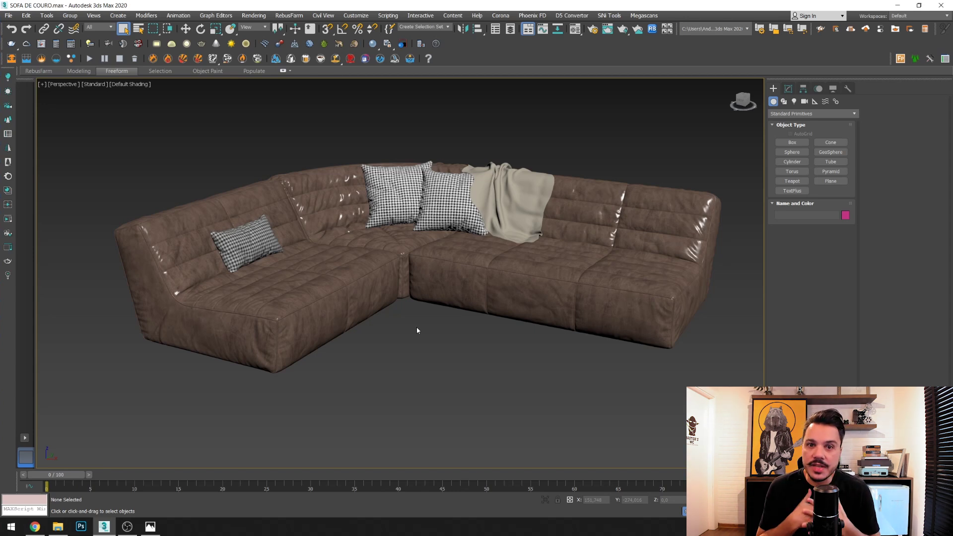
click(57, 526)
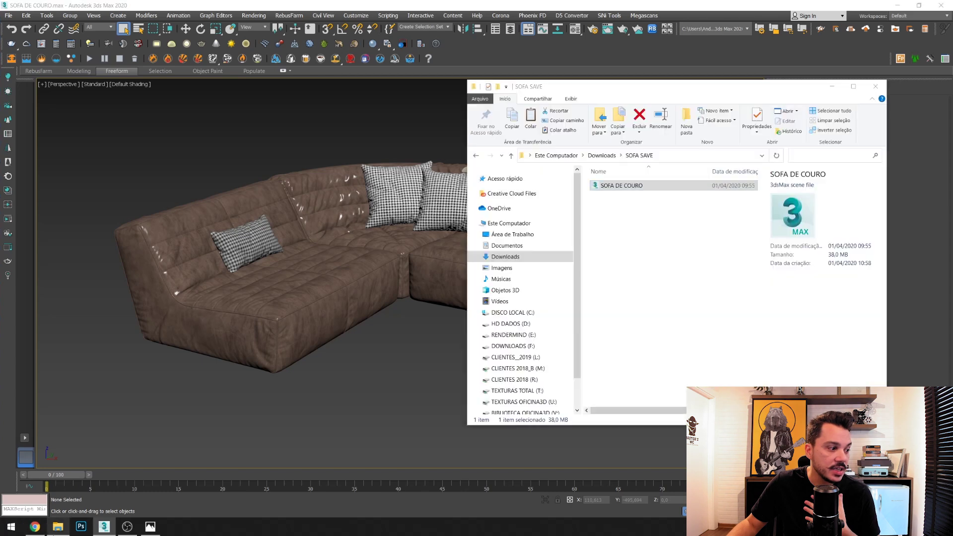
Maximize Explorer and browse the SOFA DE COURO and POLTRONA texture folders in Downloads
double_click(709, 86)
key(alt+Up)
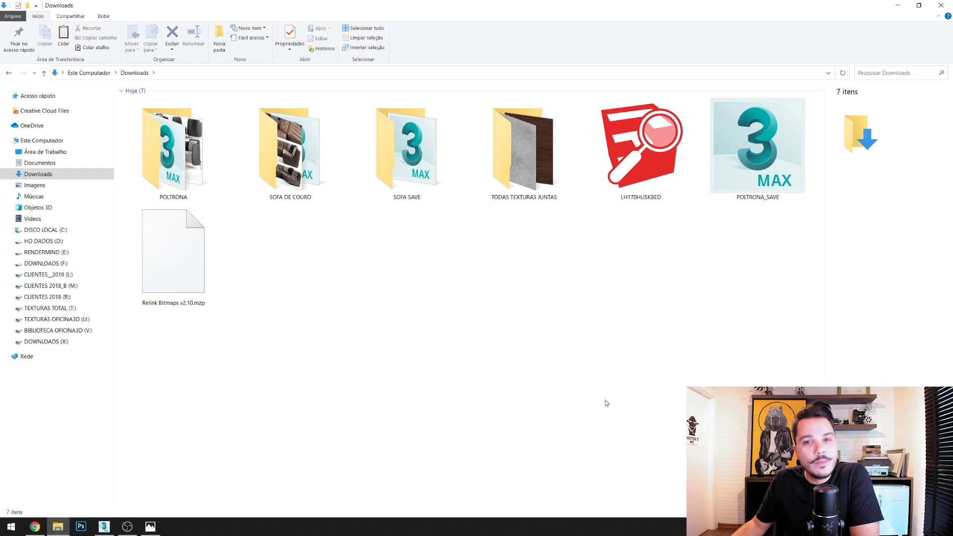
double_click(318, 171)
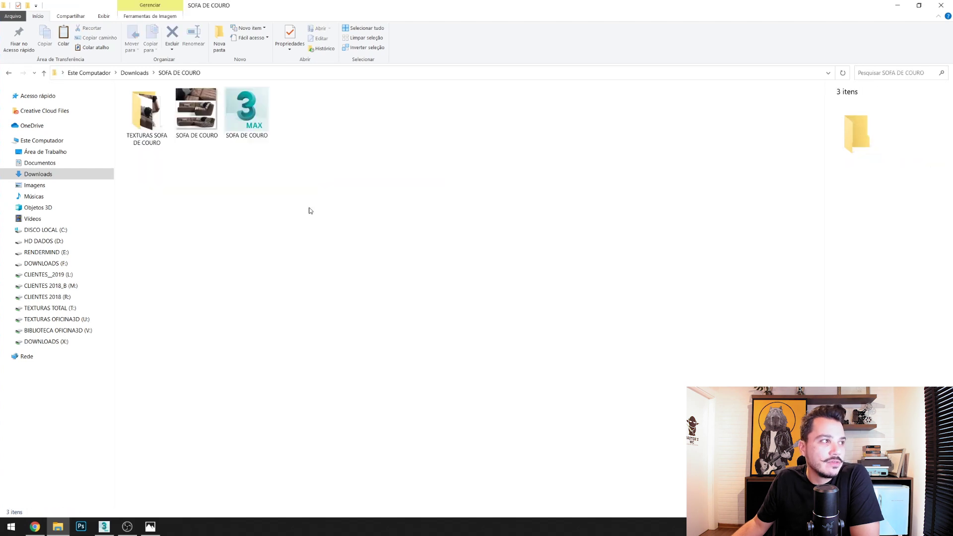
click(135, 72)
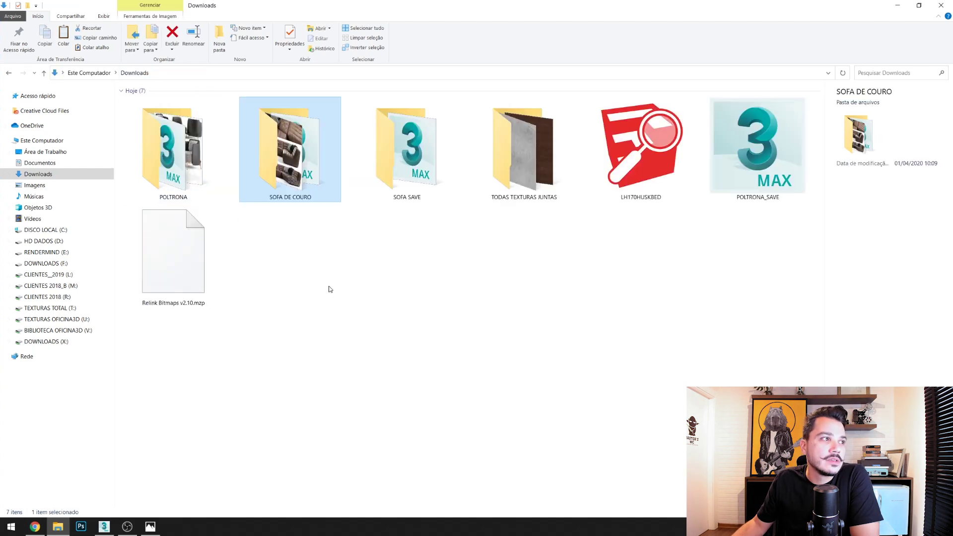
double_click(173, 149)
double_click(172, 101)
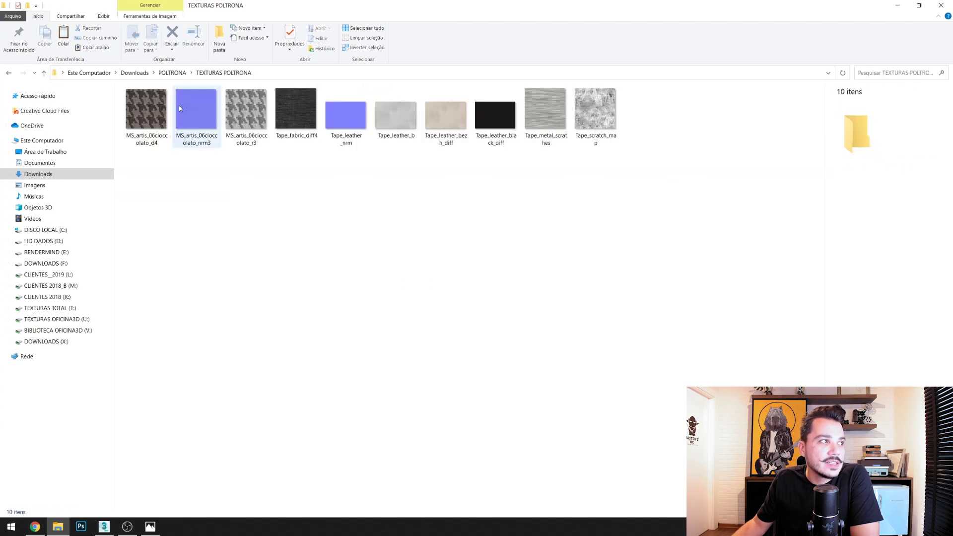
drag(623, 191, 132, 87)
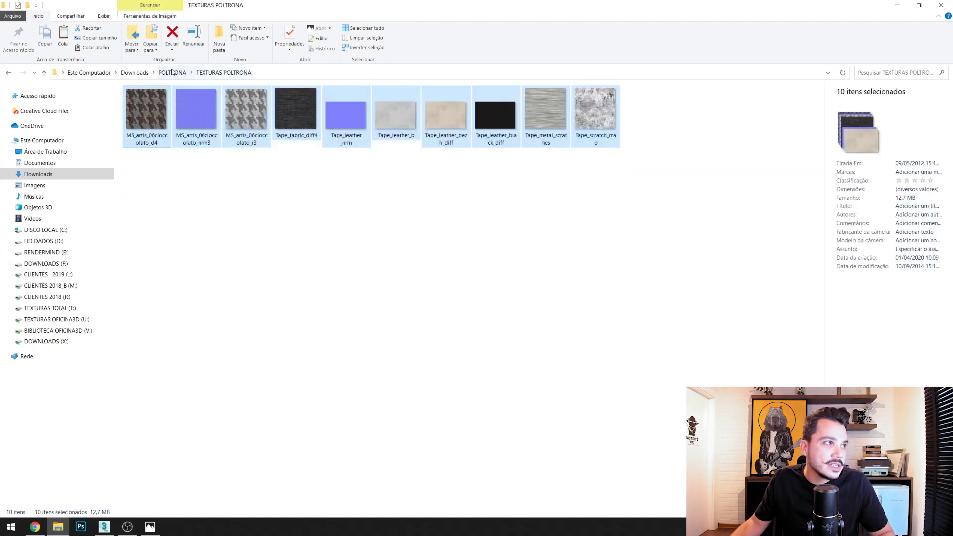
click(174, 72)
click(135, 73)
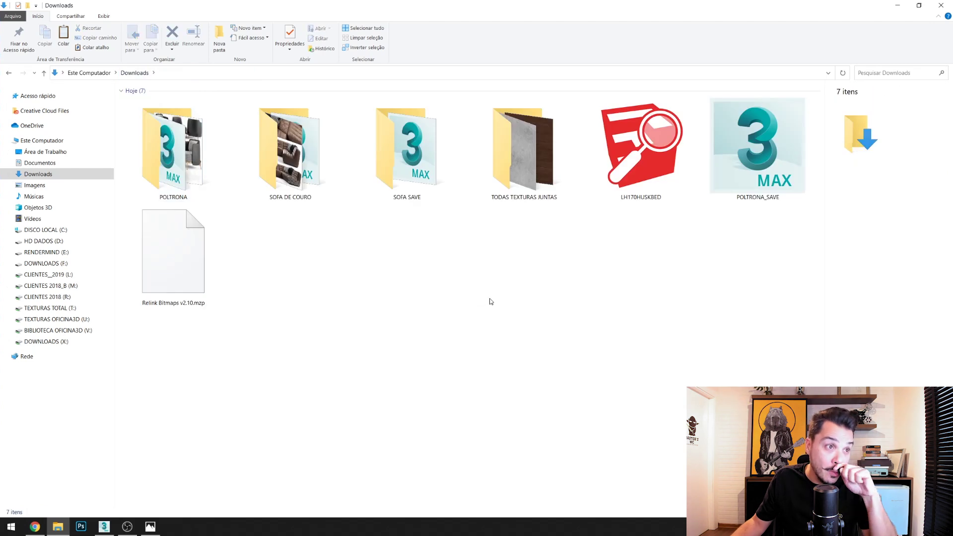
Point out the sofa and armchair folders, then open TODAS TEXTURAS JUNTAS
click(504, 171)
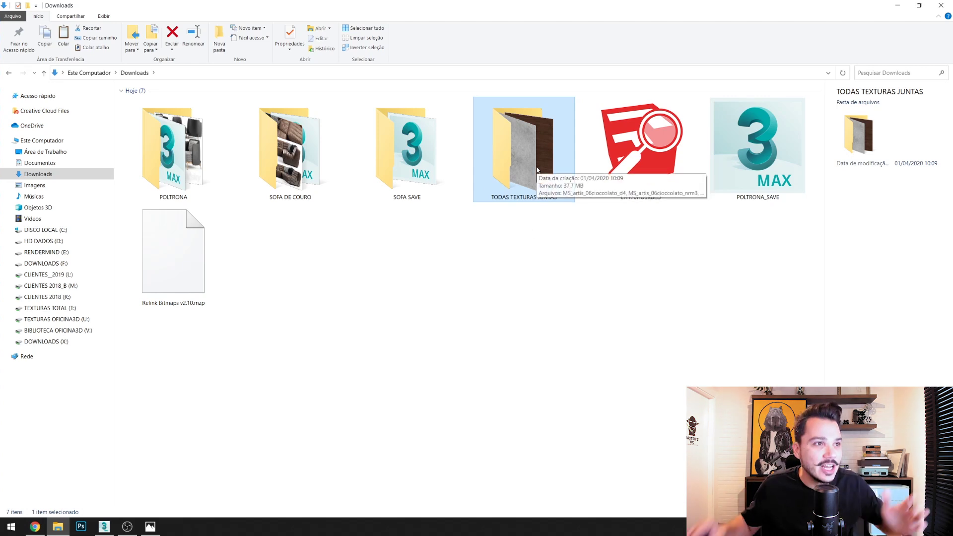
click(414, 366)
click(315, 158)
click(186, 163)
click(318, 167)
click(455, 294)
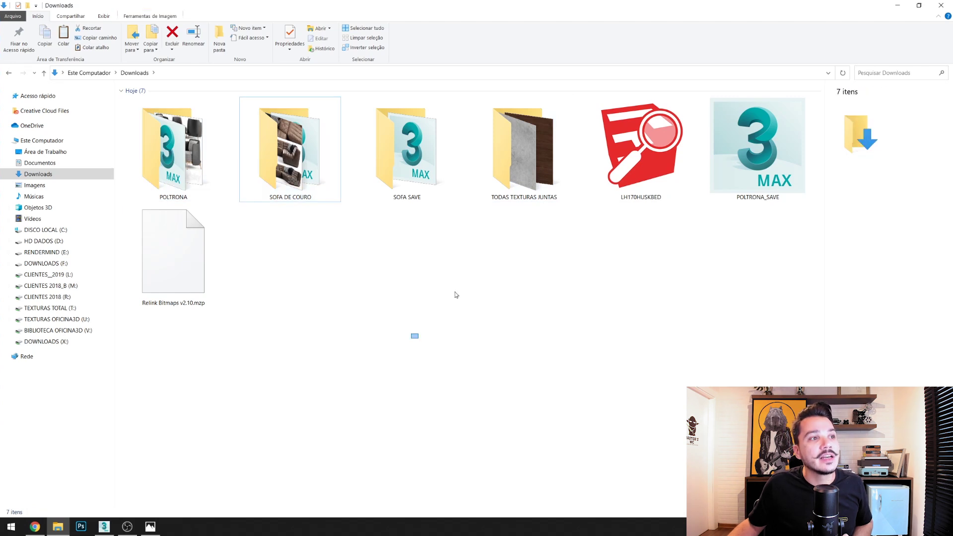
double_click(520, 181)
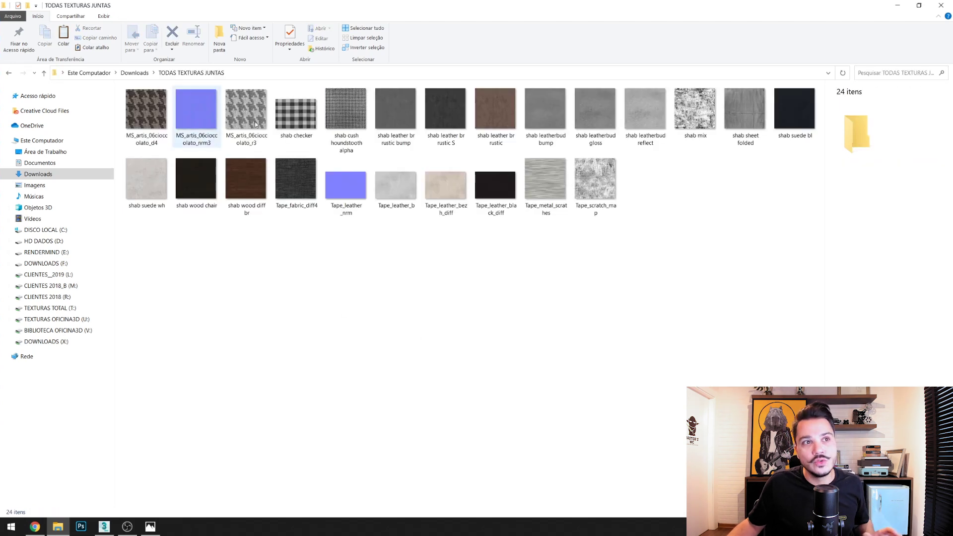
Close Explorer and reset 3ds Max to an empty scene, discarding the sofa changes
click(944, 5)
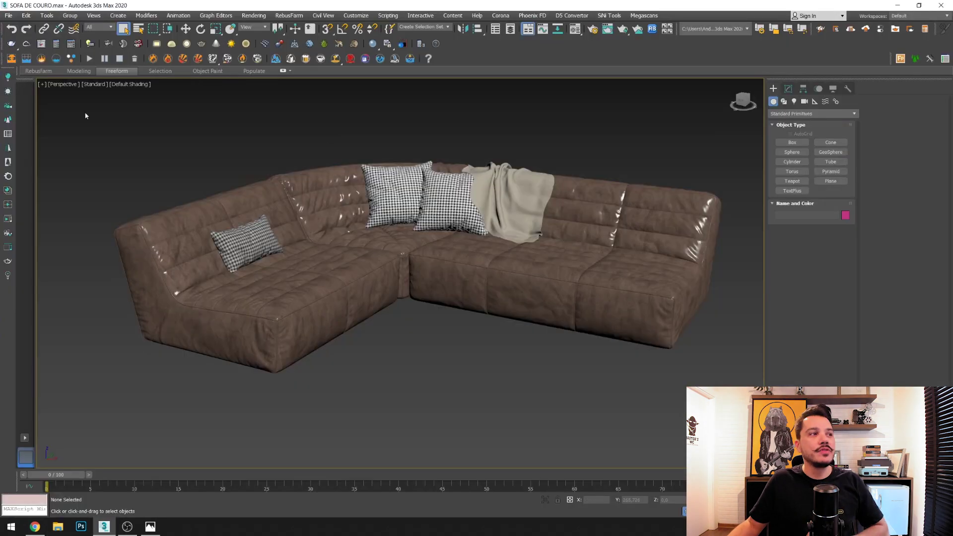
click(8, 15)
click(20, 36)
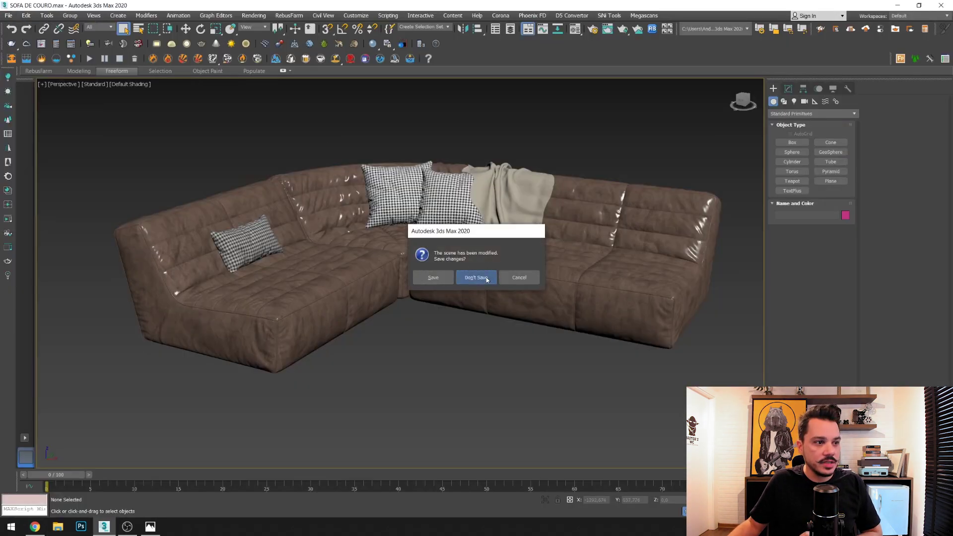
click(486, 279)
click(442, 278)
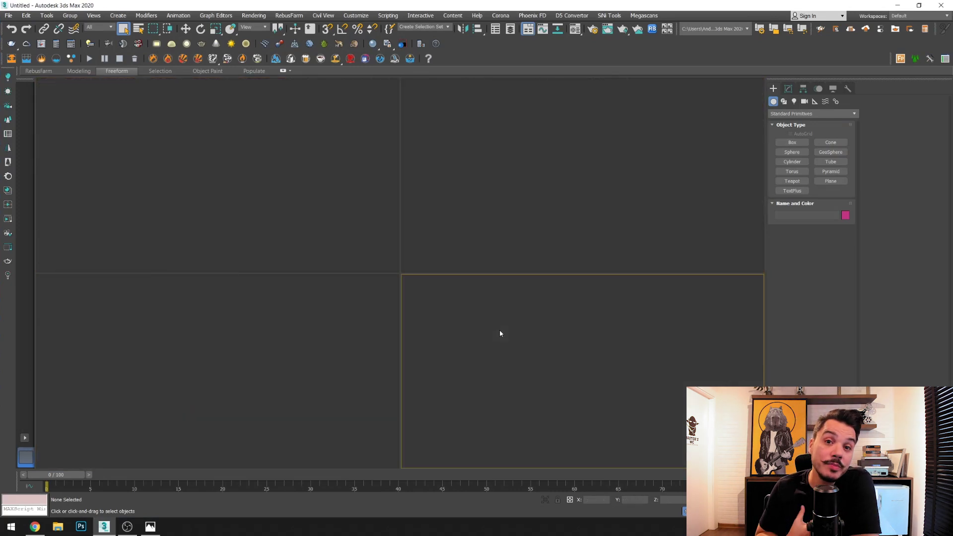
Switch the active viewport repeatedly, ending with the Front view active
click(501, 219)
click(488, 356)
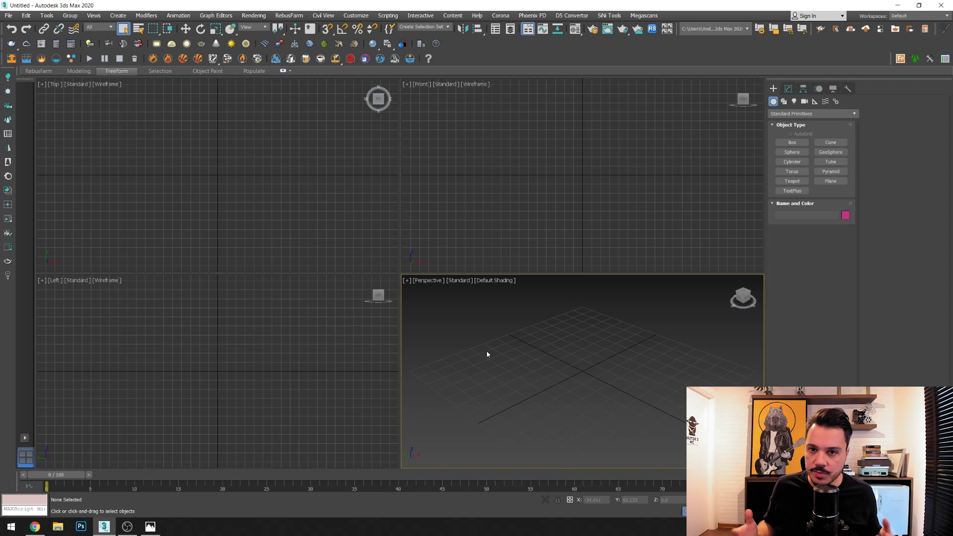
click(487, 248)
click(462, 345)
click(231, 385)
click(389, 200)
click(497, 248)
click(511, 350)
click(359, 362)
click(379, 243)
click(555, 213)
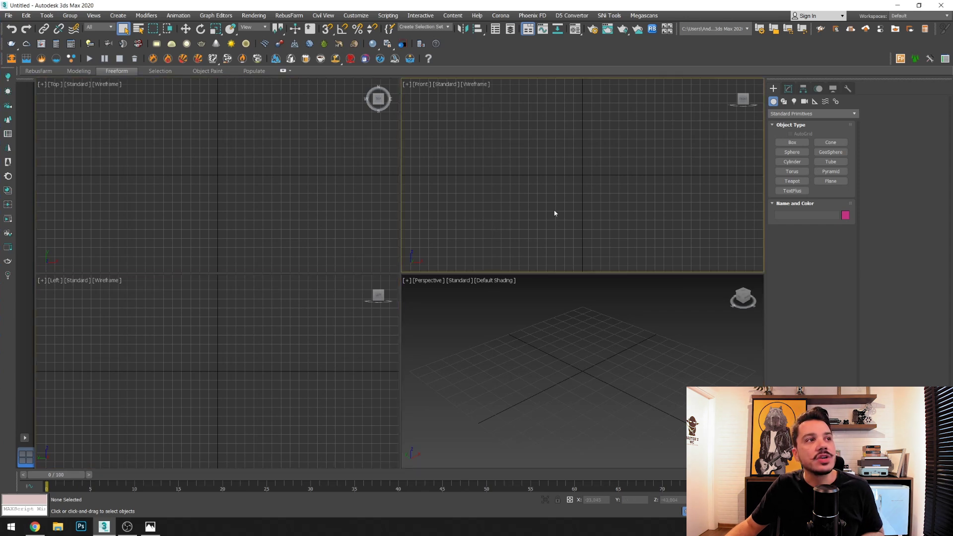
Show the External Files search paths in Configure Project Paths
click(355, 16)
click(397, 138)
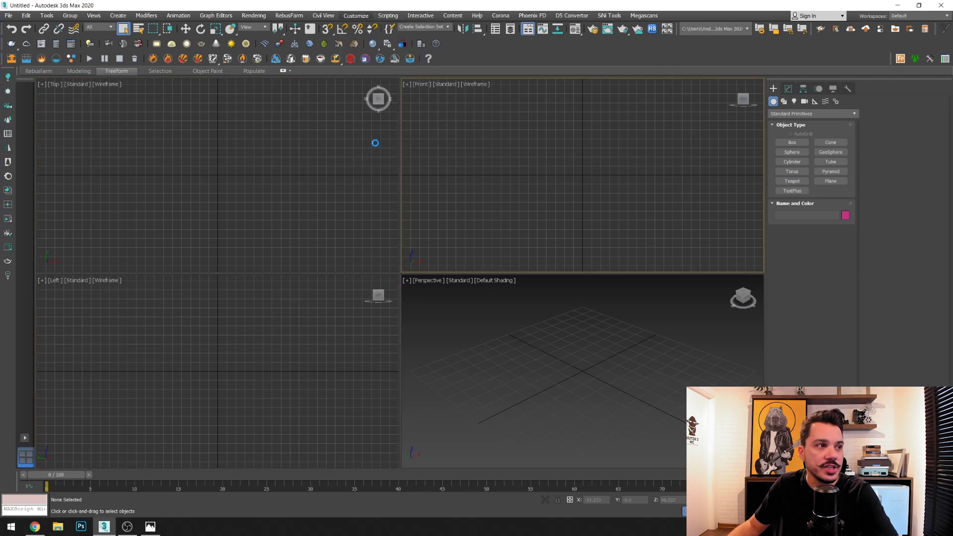
click(392, 91)
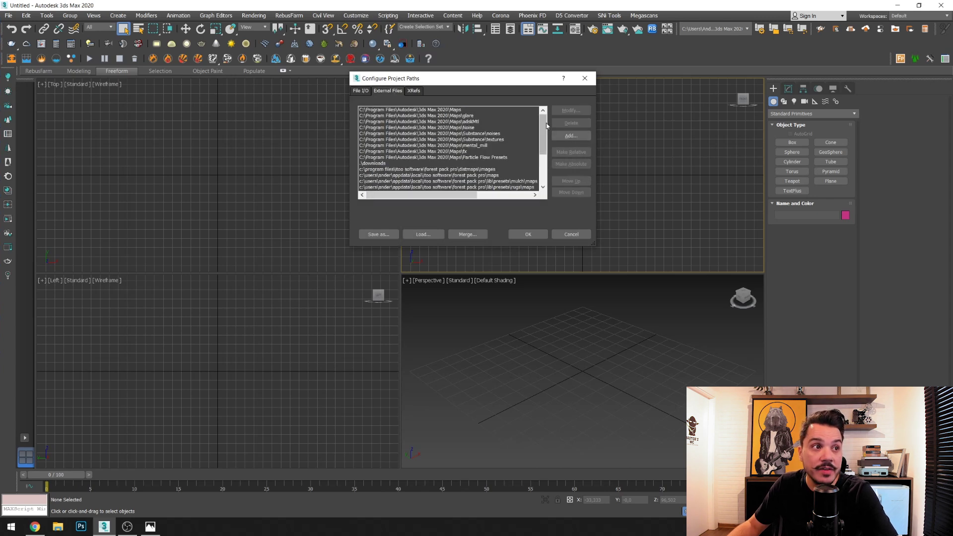
Add Downloads\TODAS TEXTURAS JUNTAS as a new External Files path and apply the change
drag(543, 127, 544, 168)
click(571, 136)
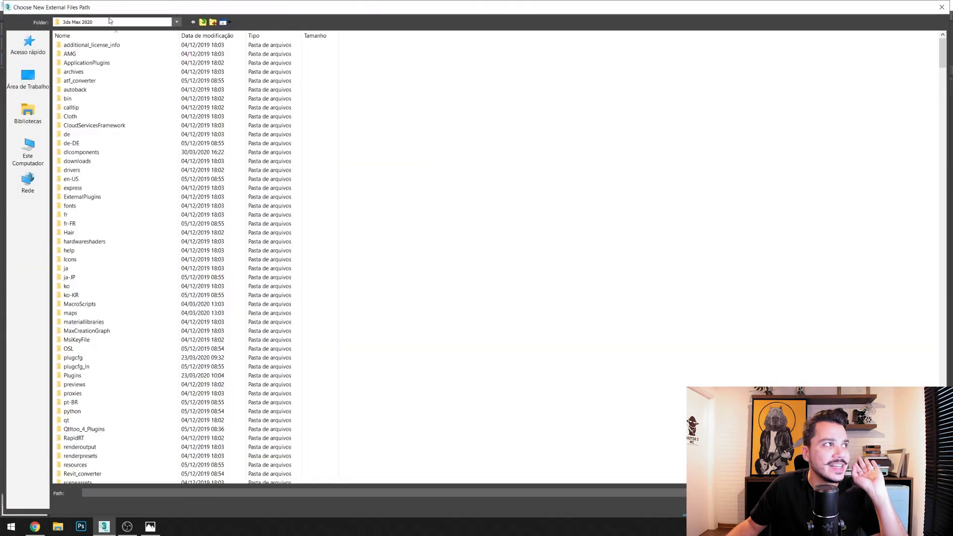
click(109, 21)
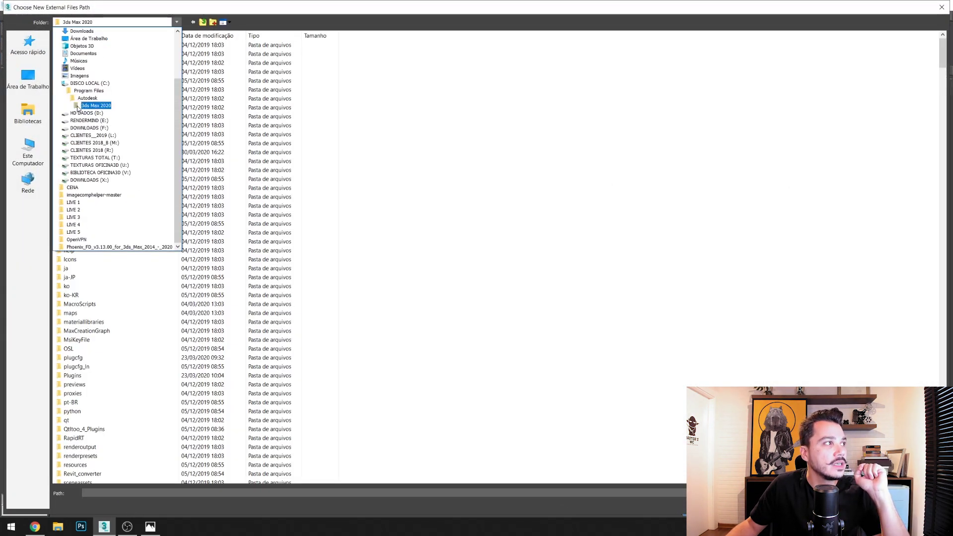
click(82, 31)
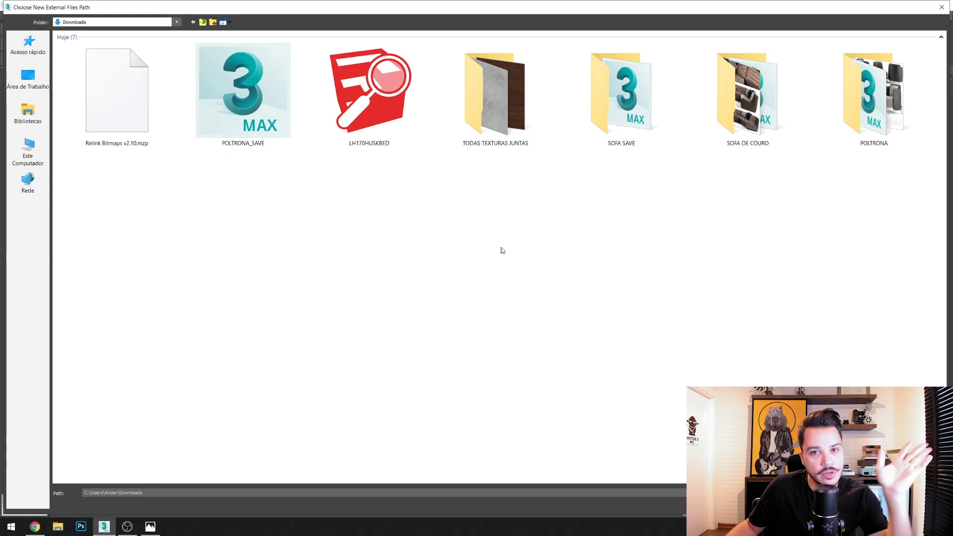
double_click(469, 110)
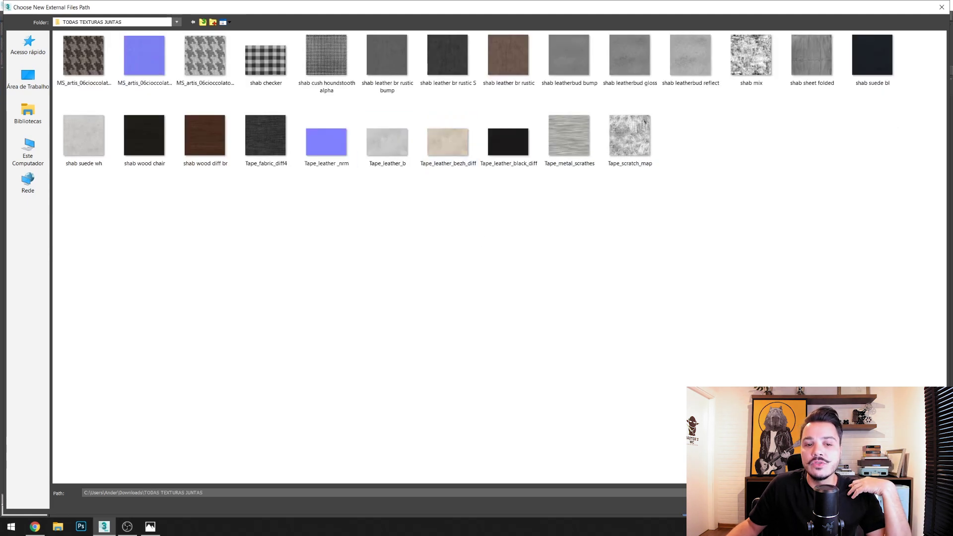
click(915, 493)
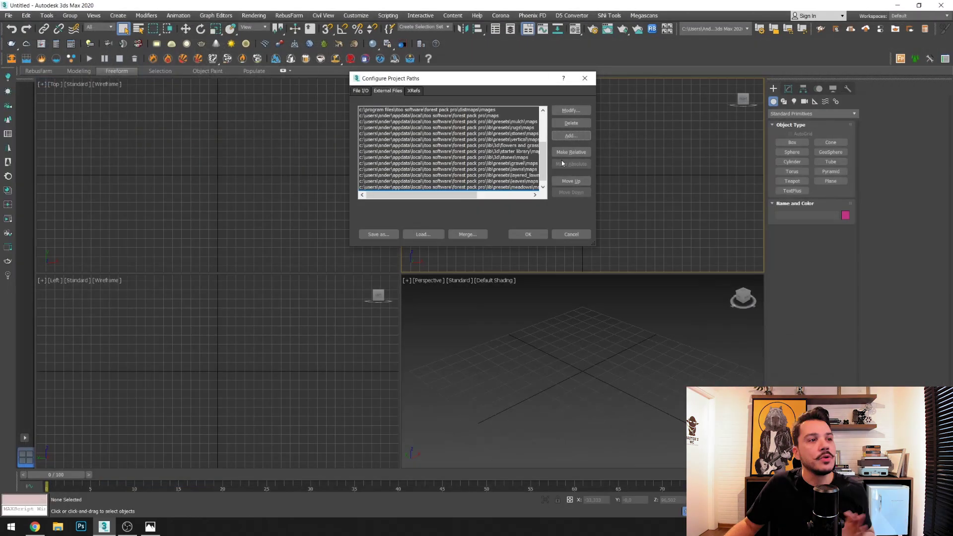
scroll(546, 172, down, 1)
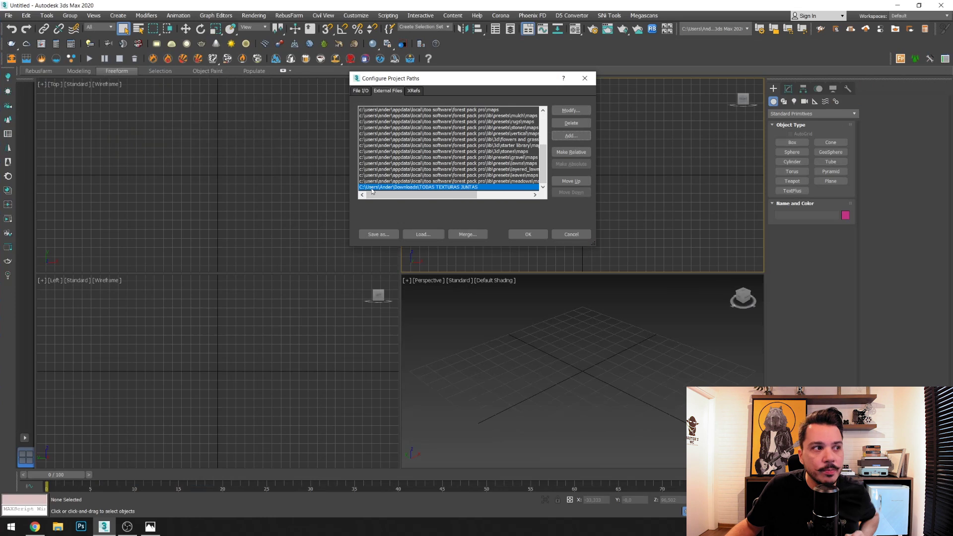
click(535, 236)
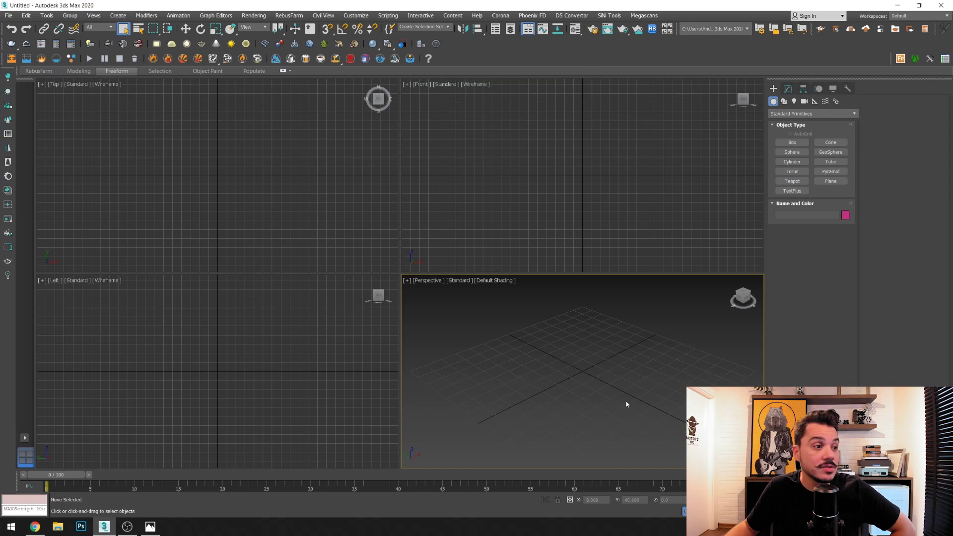
Make the Top view active and start merging objects from another scene file
click(285, 183)
click(496, 336)
click(75, 87)
click(8, 16)
click(109, 148)
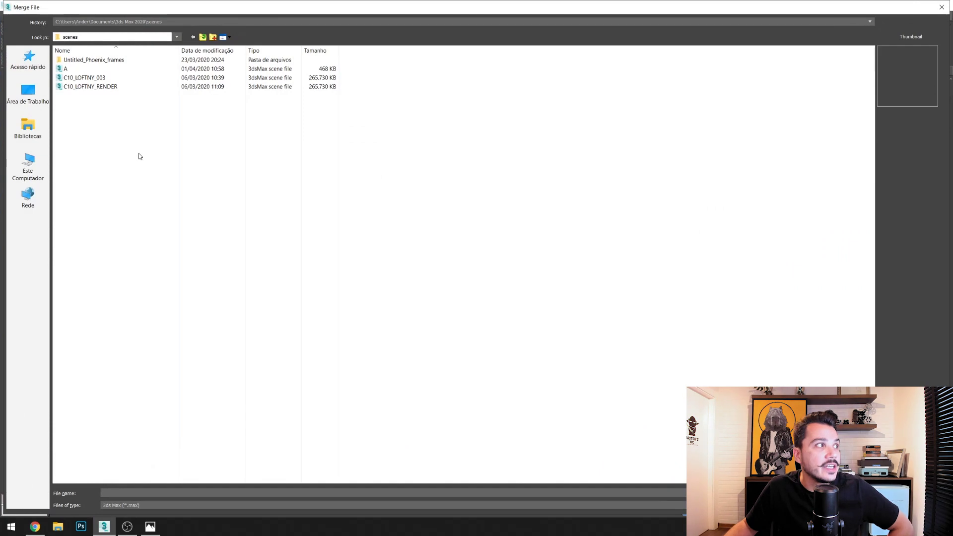
Merge the shab gr001 group from Downloads\SOFA SAVE\SOFA DE COURO.max
click(150, 22)
click(141, 37)
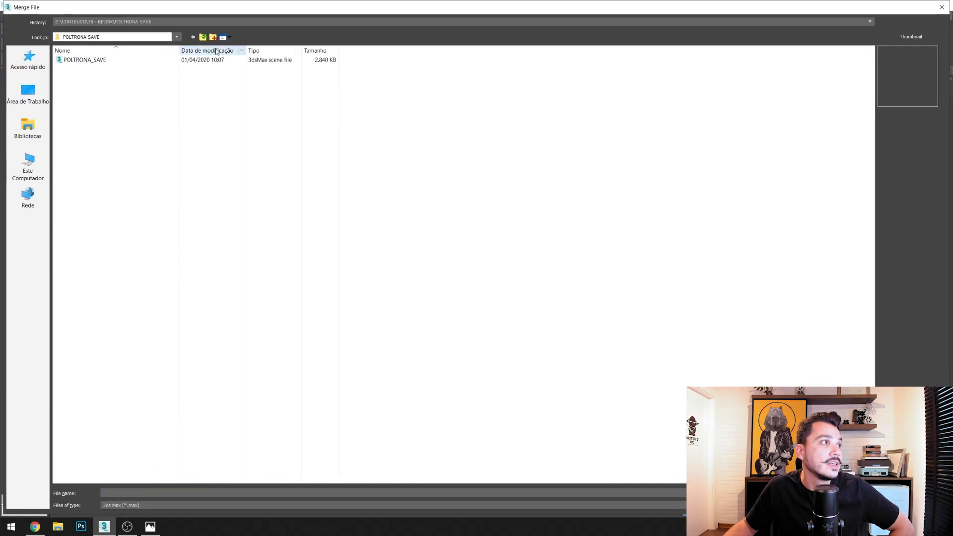
click(203, 37)
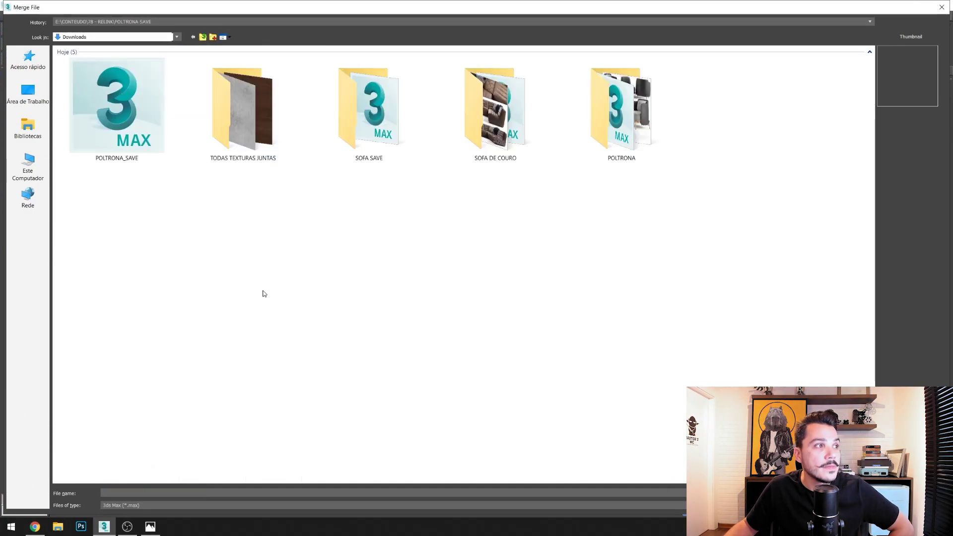
double_click(495, 109)
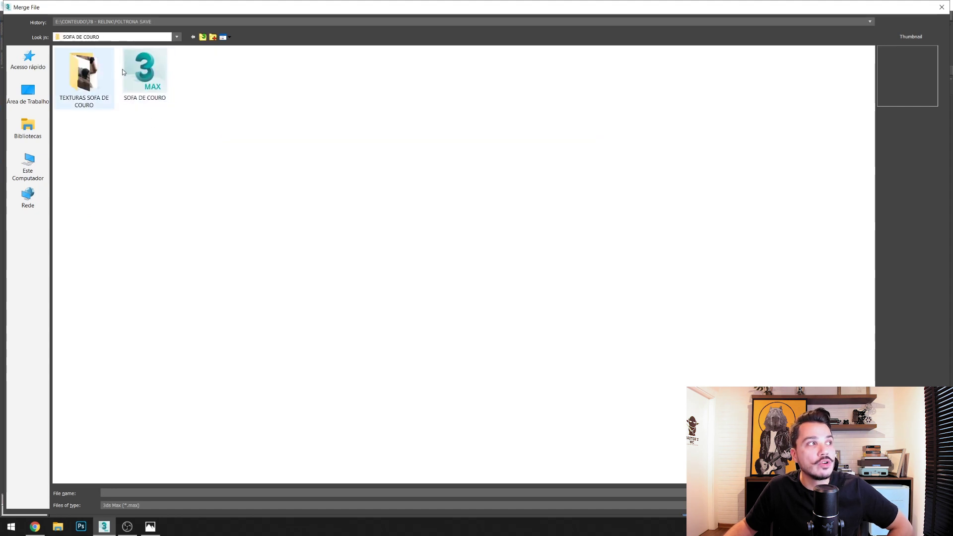
mouse_move(144, 73)
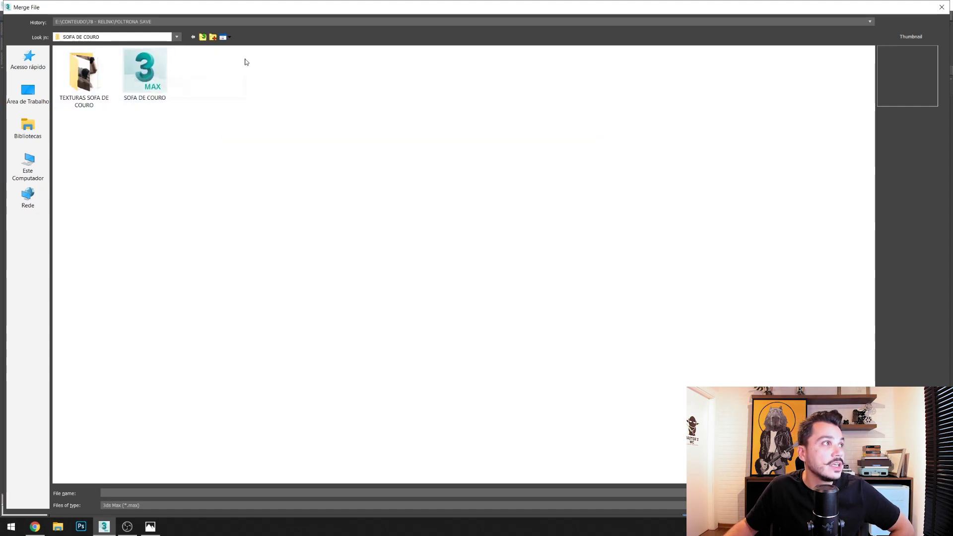
click(204, 38)
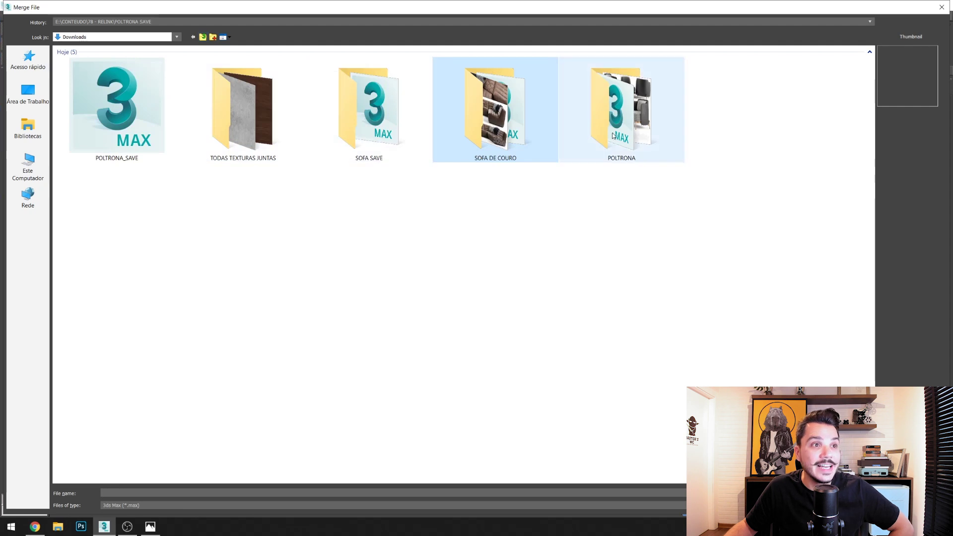
click(291, 201)
click(345, 134)
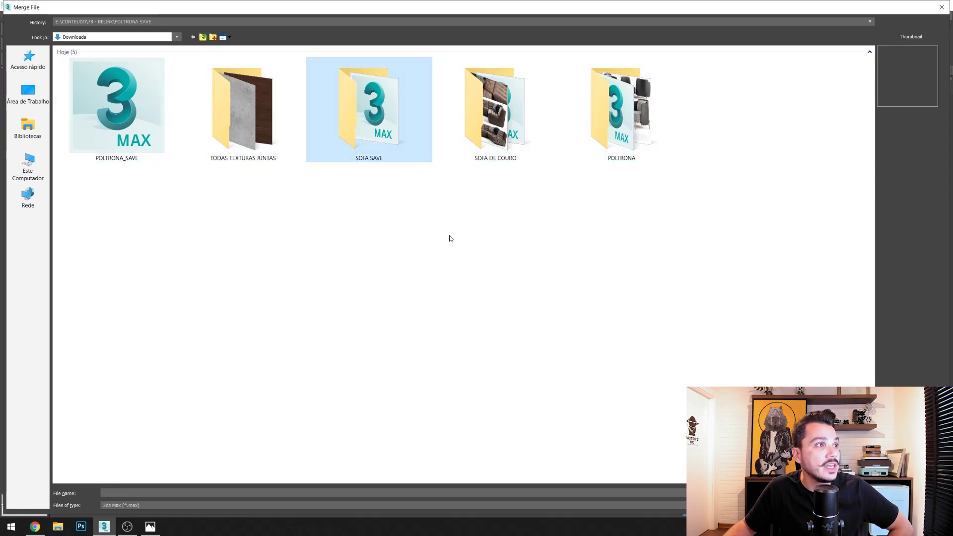
double_click(329, 122)
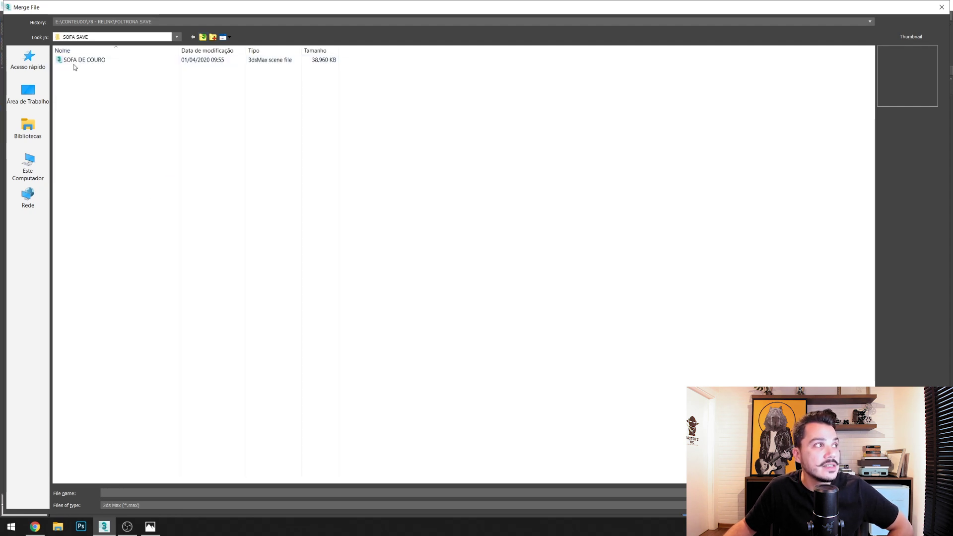
click(74, 60)
key(Return)
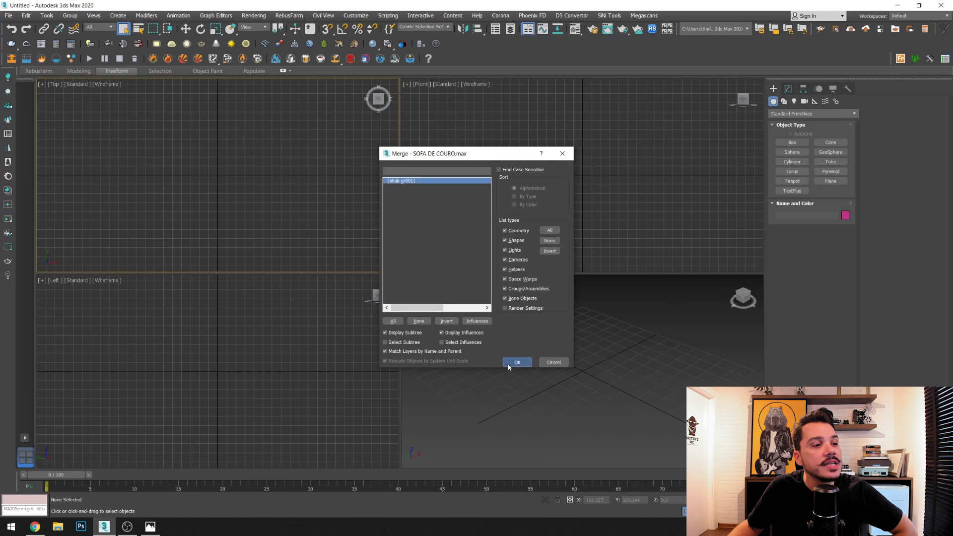
click(508, 365)
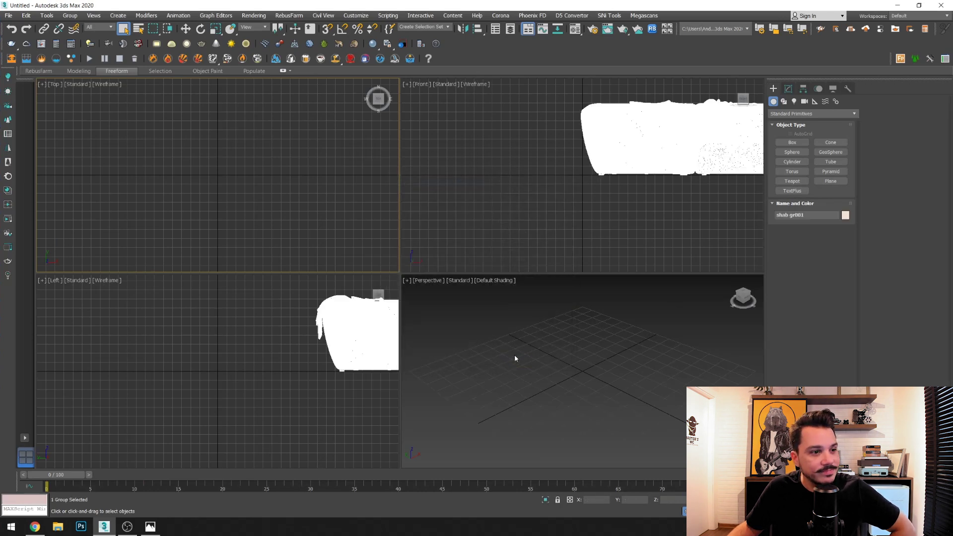
Deselect the sofa and maximize the Perspective view framed on it
click(514, 356)
key(z)
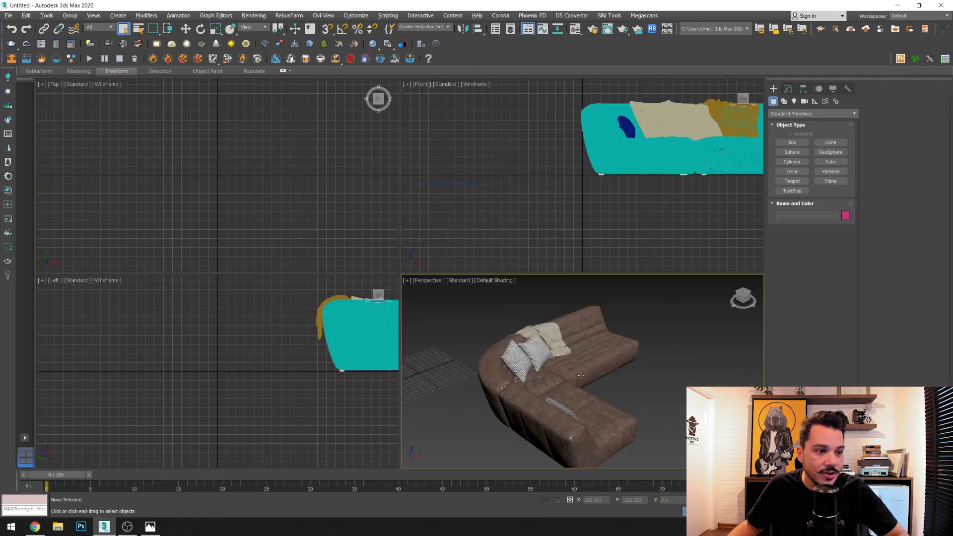
key(alt+w)
key(z)
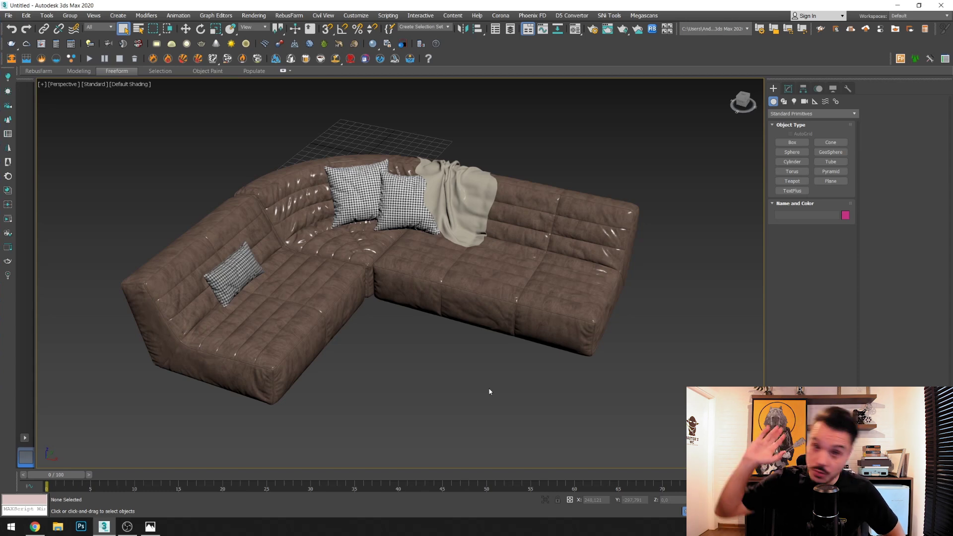
Orbit and zoom around the sofa to inspect its leather, checkered pillows and throw
alt+middle_drag(536, 164, 450, 178)
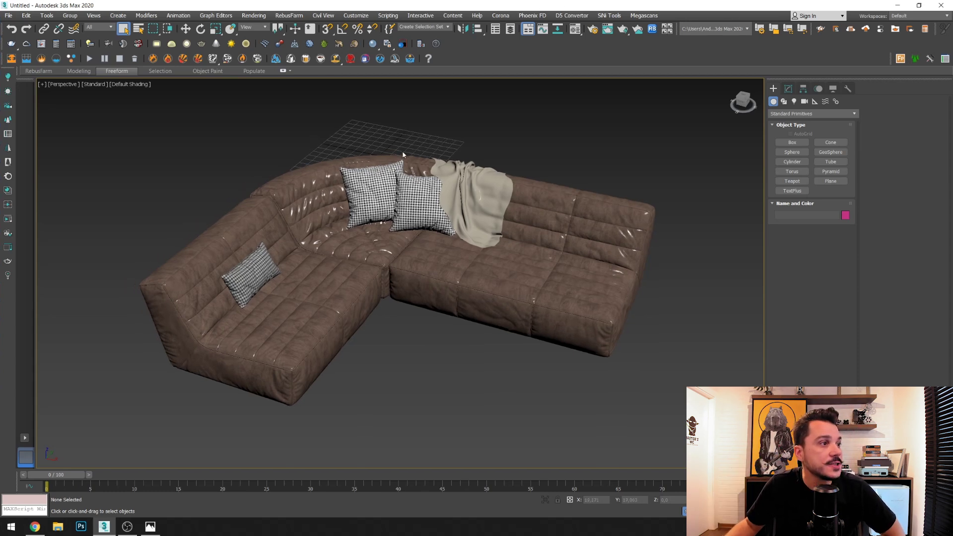
scroll(449, 177, up, 5)
scroll(461, 197, down, 3)
scroll(416, 251, down, 4)
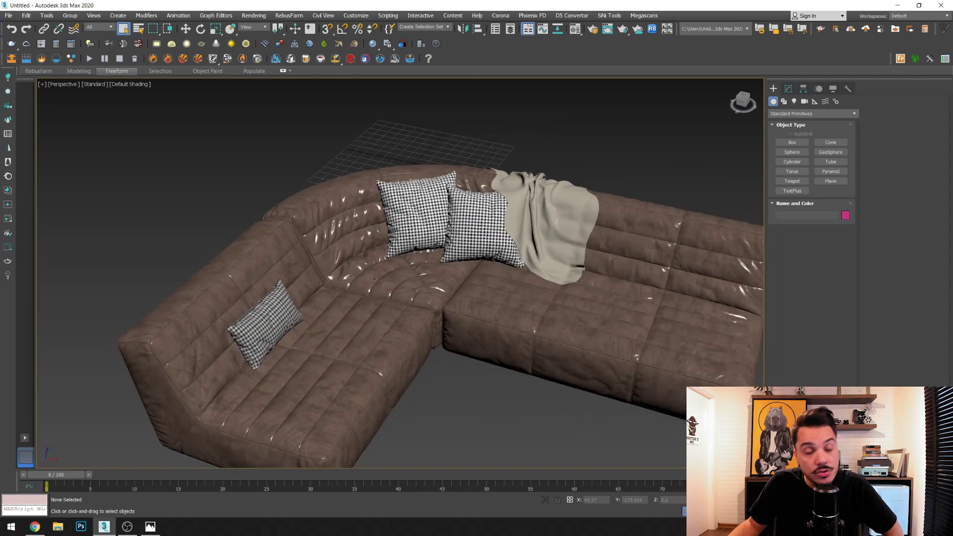
scroll(421, 286, up, 3)
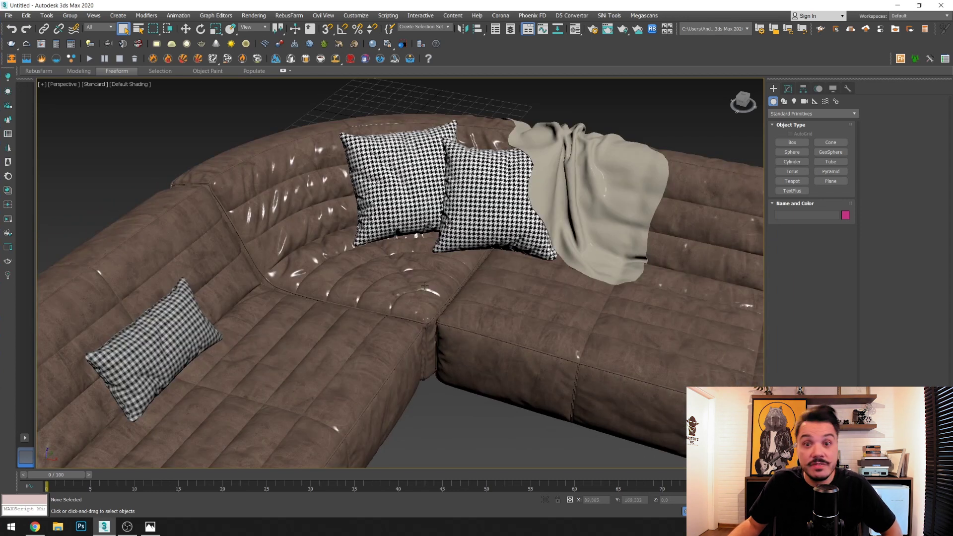
scroll(471, 287, down, 2)
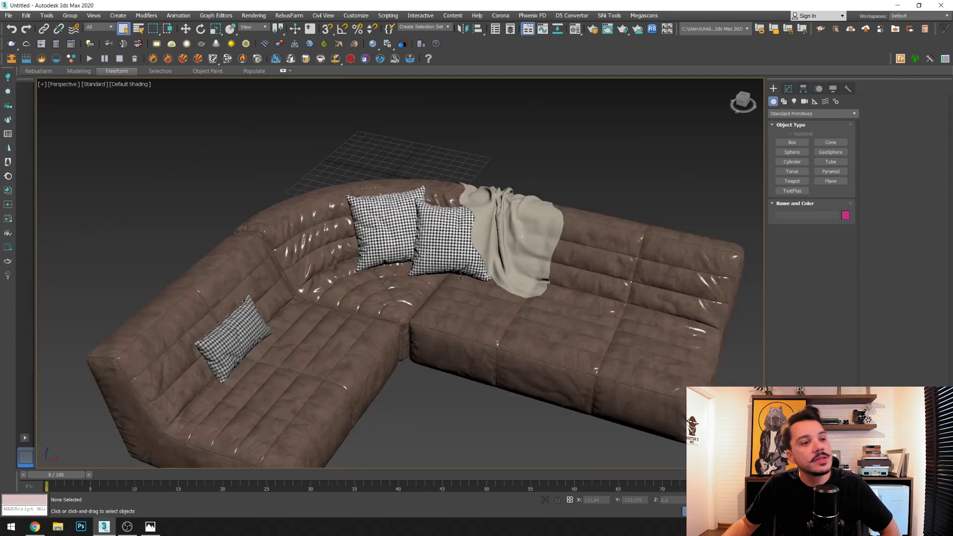
scroll(471, 287, down, 3)
scroll(471, 287, down, 1)
scroll(478, 356, up, 4)
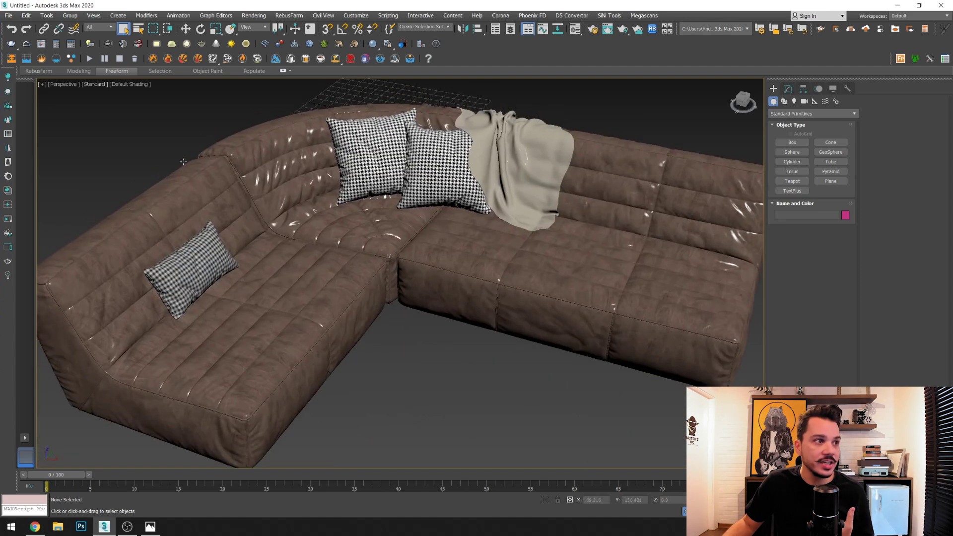
Open SOFA DE COURO.max from the SOFA SAVE folder without saving the current scene
click(7, 18)
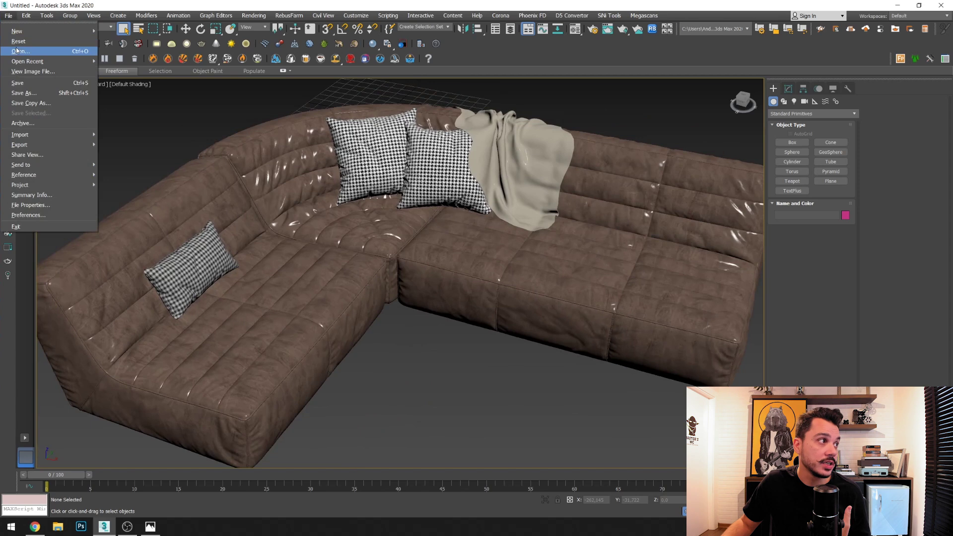
click(15, 49)
click(477, 272)
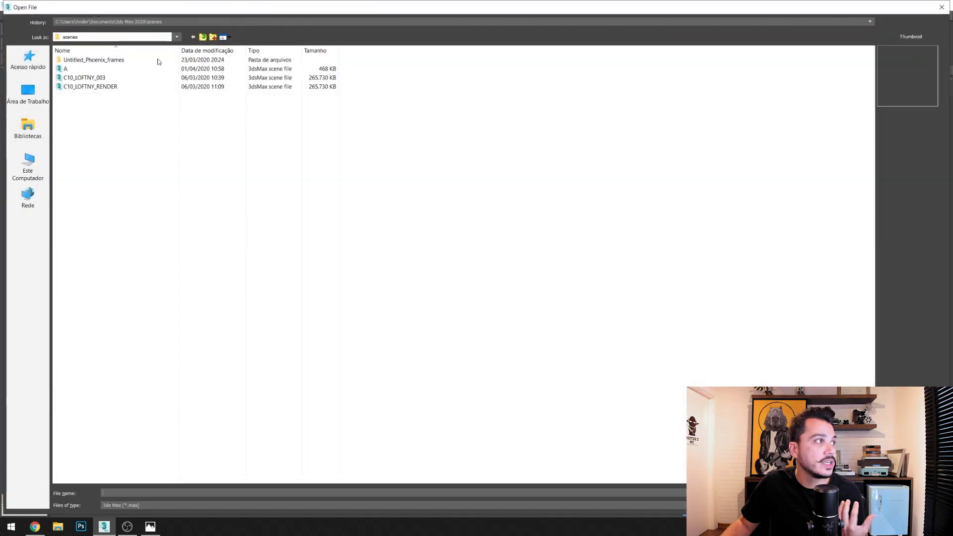
click(153, 22)
click(126, 36)
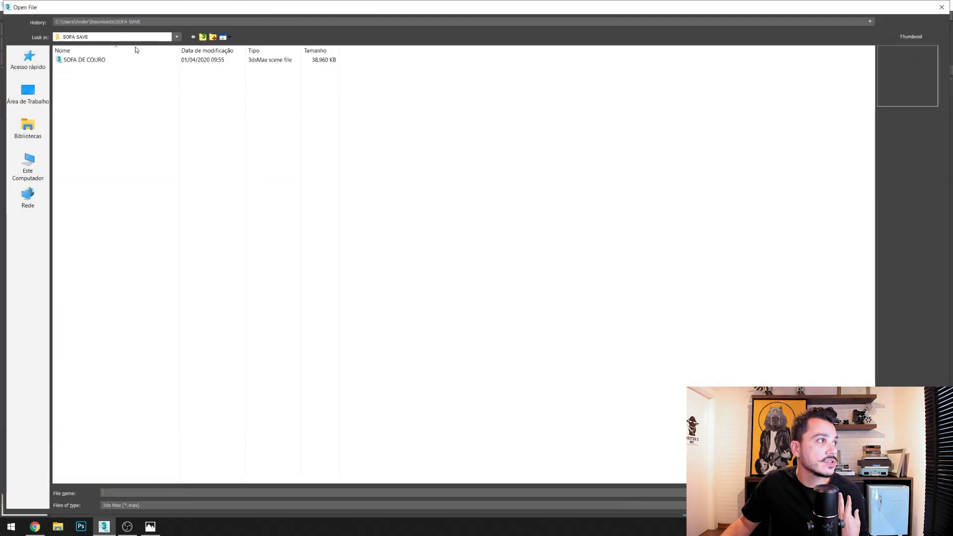
click(105, 62)
key(Return)
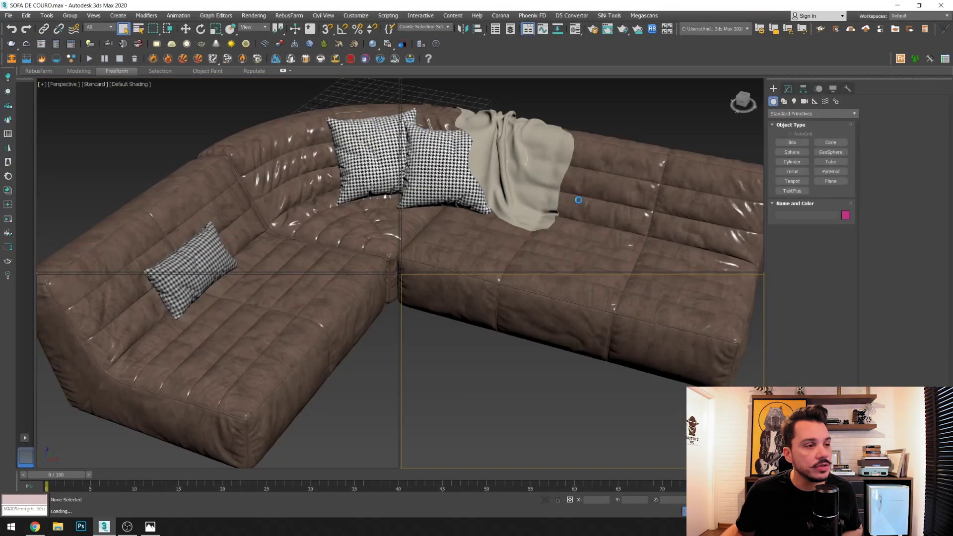
Zoom to fit and pan the view to frame the whole sofa
key(z)
middle_drag(430, 242, 453, 248)
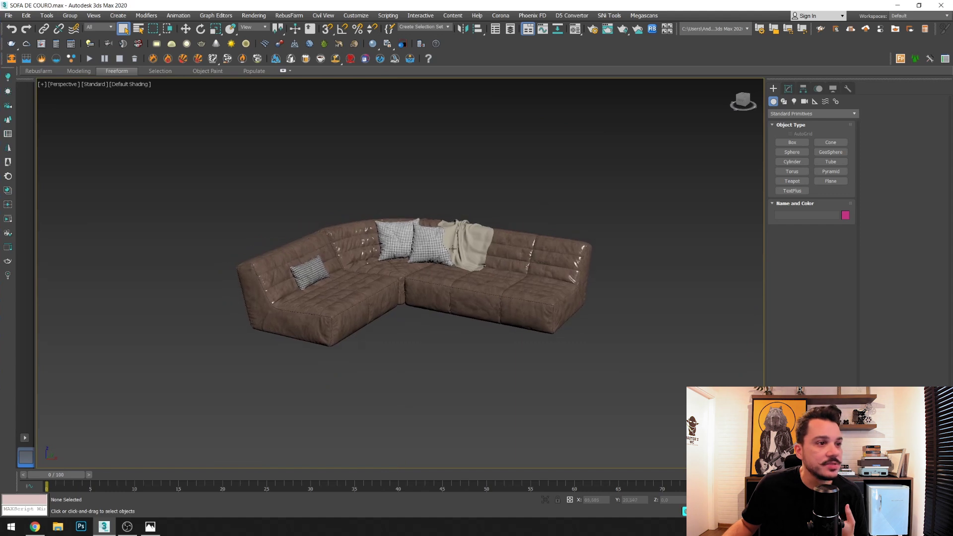
click(354, 16)
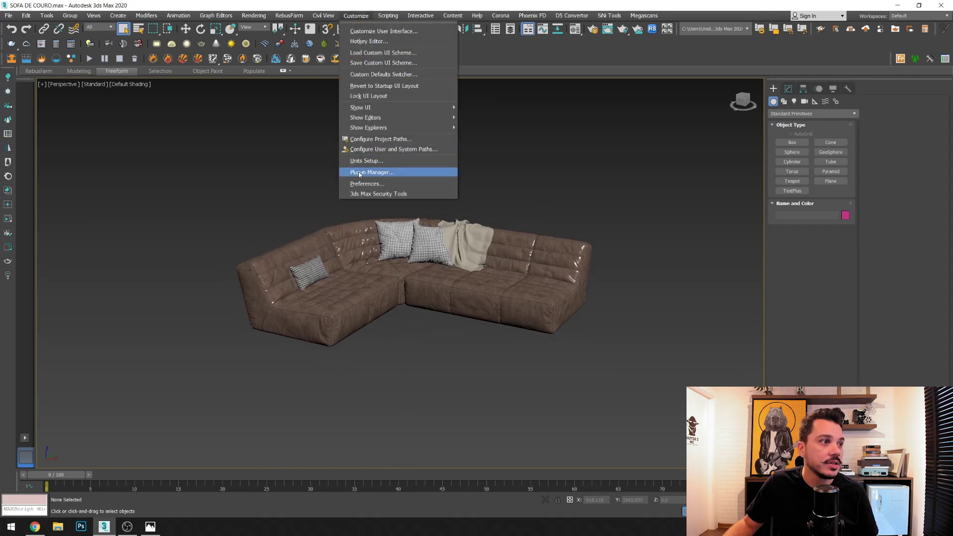
Delete the TODAS TEXTURAS JUNTAS entry from the External Files project paths and confirm
click(368, 142)
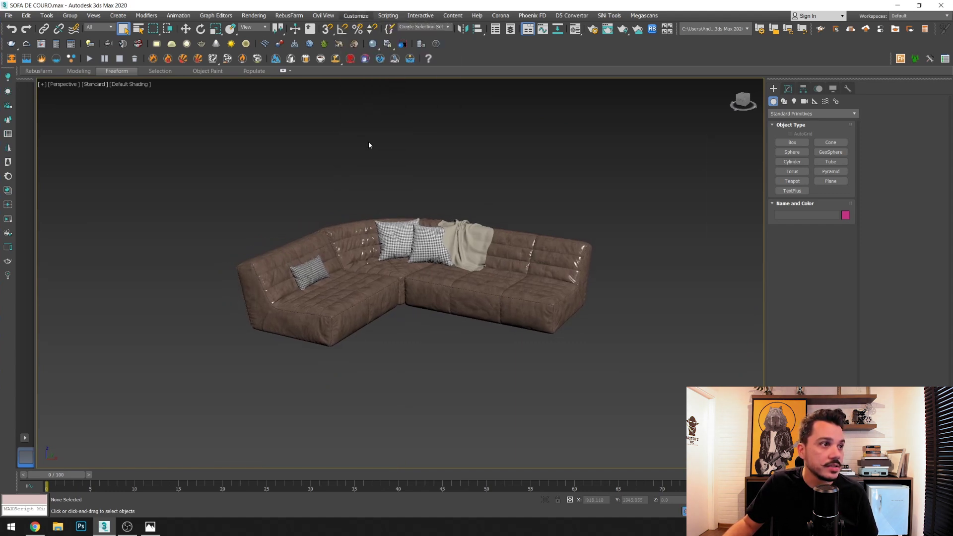
click(385, 90)
drag(543, 138, 544, 168)
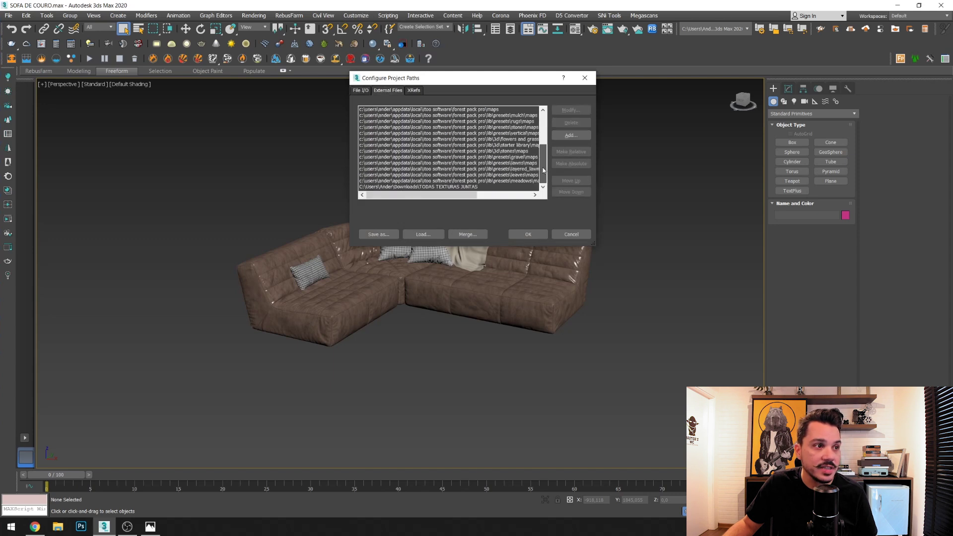
click(400, 188)
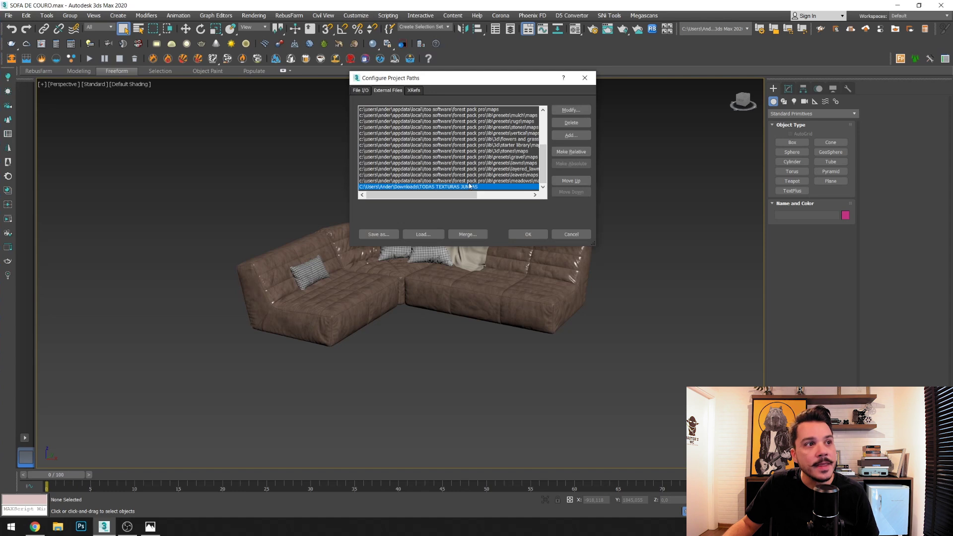
click(566, 123)
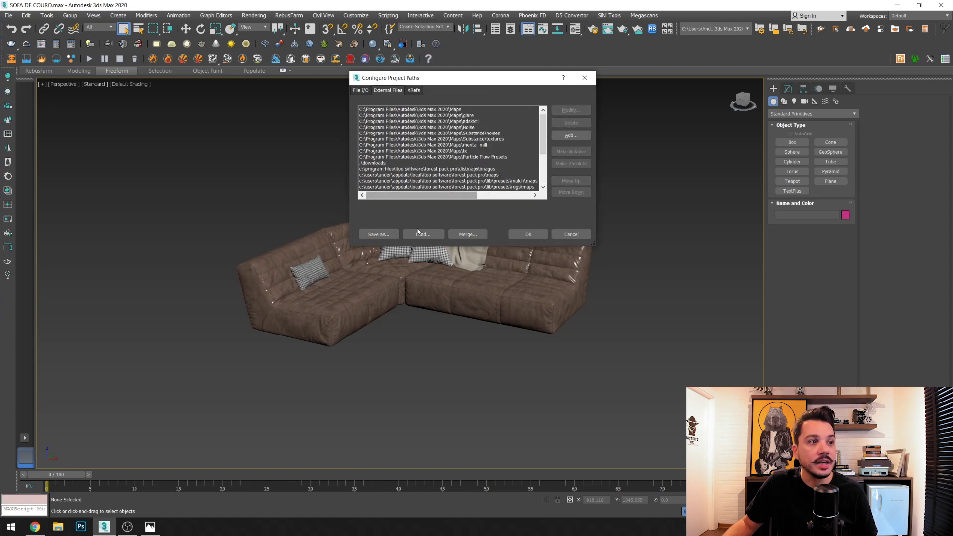
key(Return)
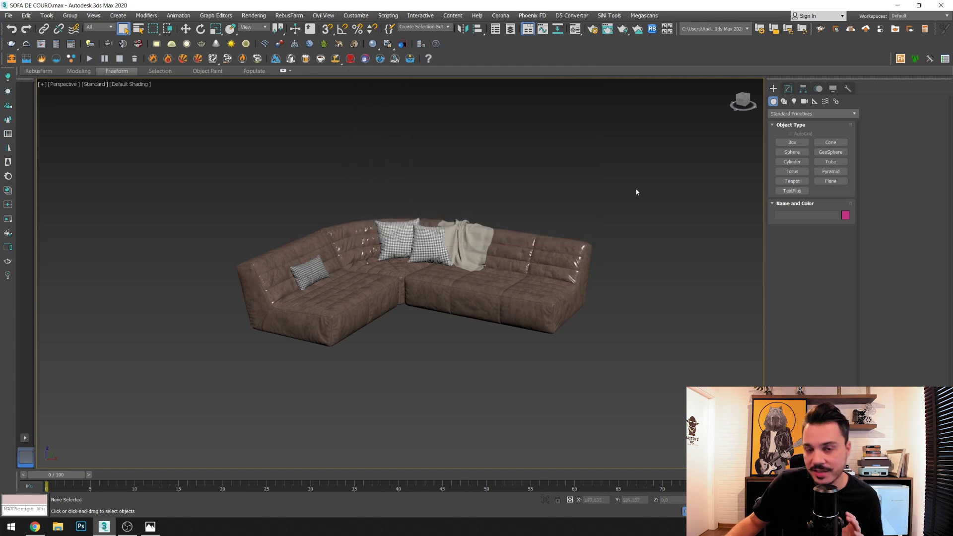